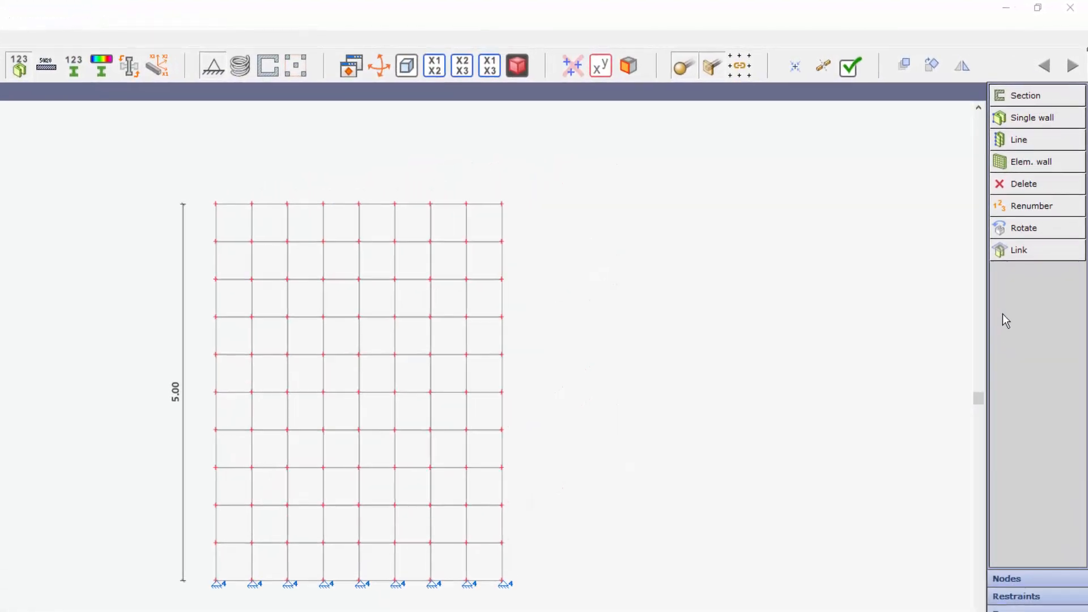
Define element wall no. 1 with section 1 over the whole mesh, from its two base corner nodes and two top corner nodes
left_click(1035, 164)
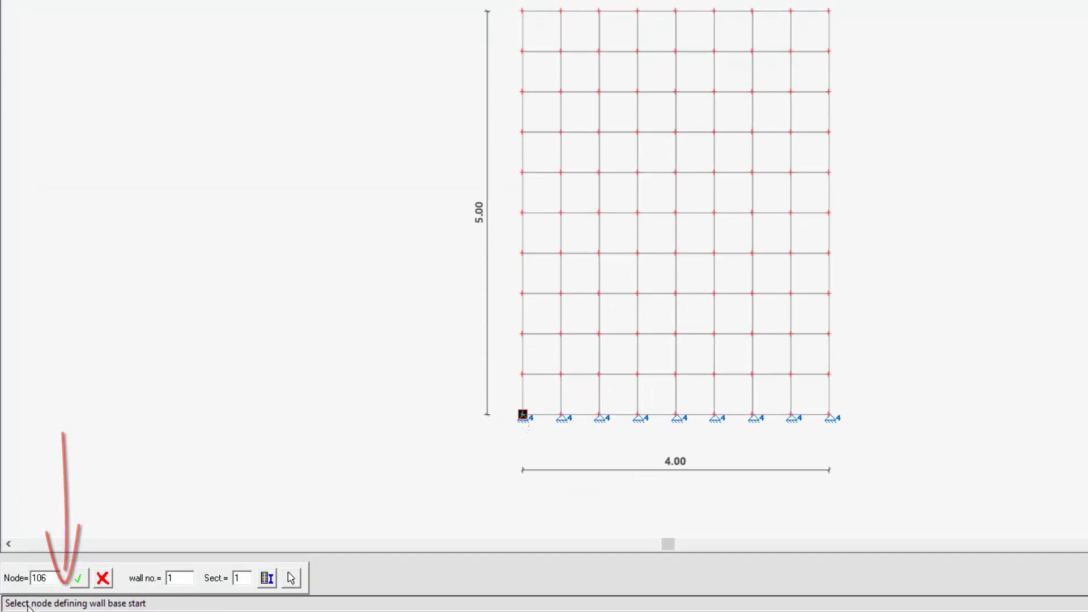
left_click(523, 416)
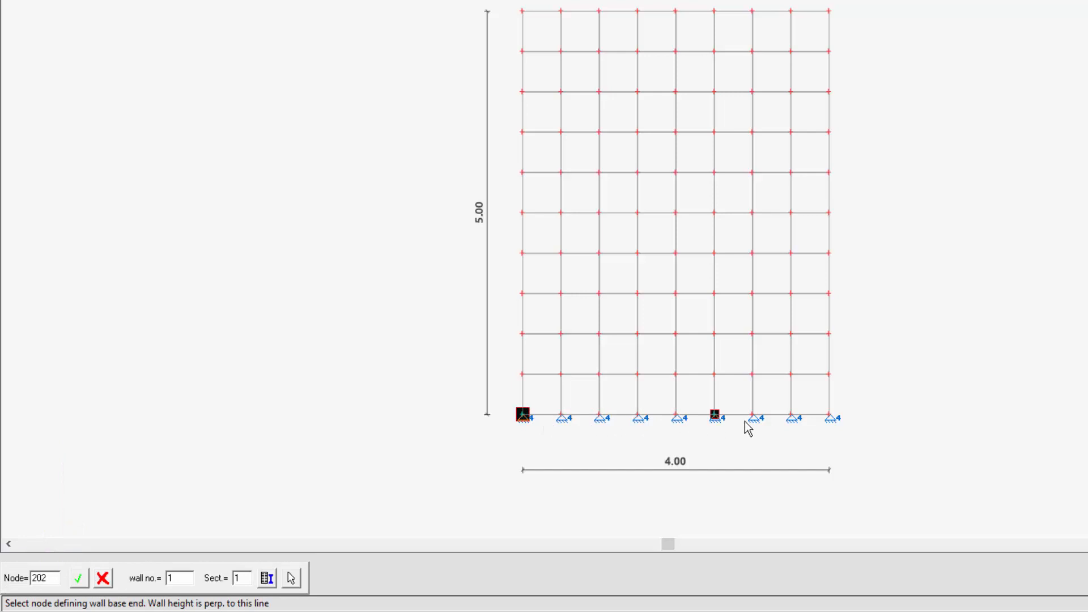
left_click(831, 416)
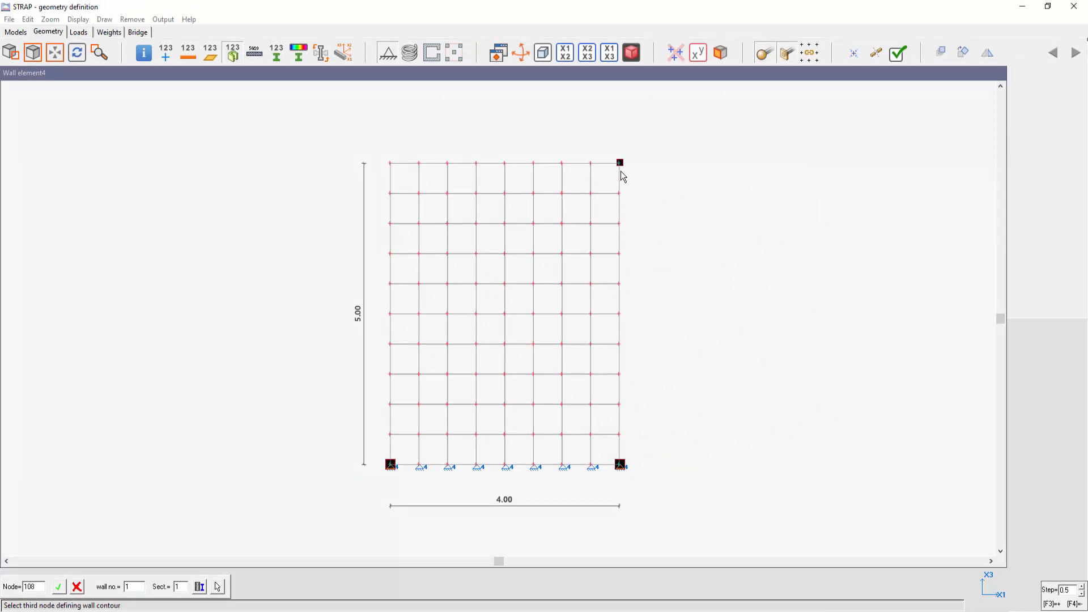
left_click(621, 172)
left_click(391, 165)
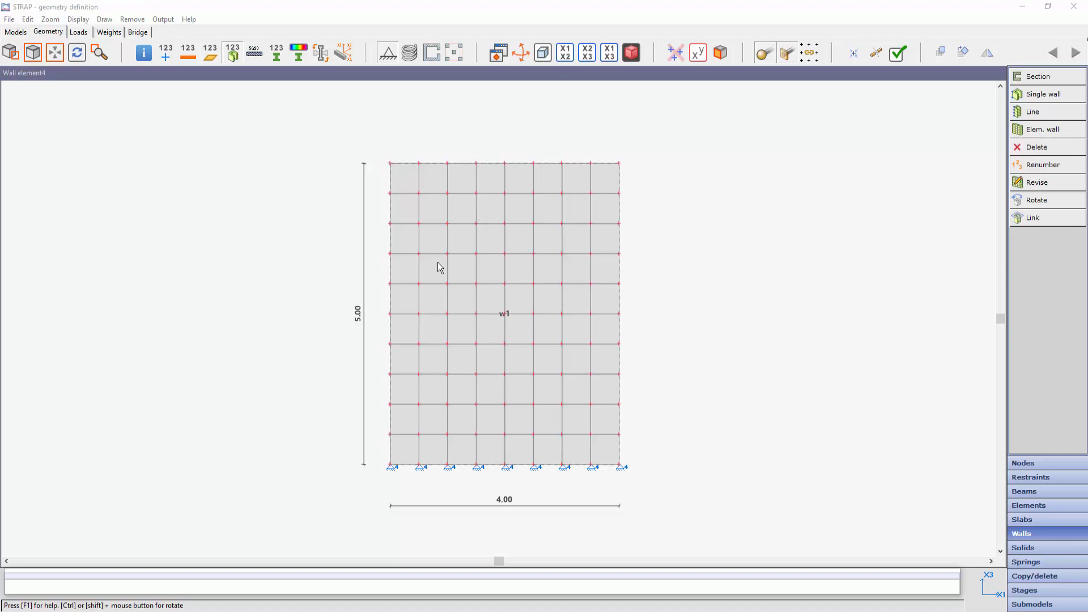
Review the walls list in the wall definition table and close it
left_click(170, 22)
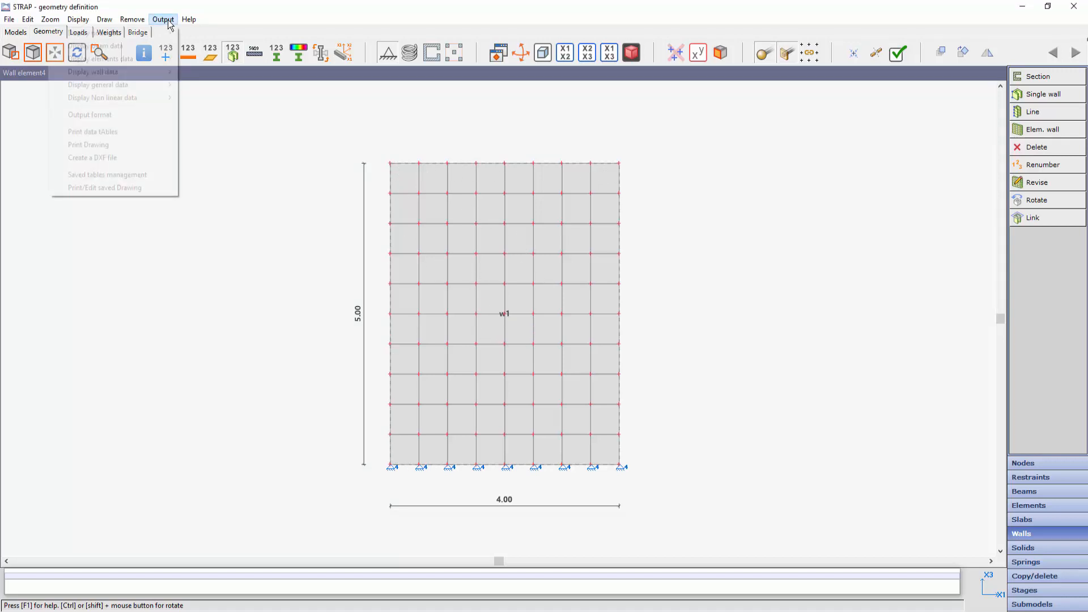
mouse_move(155, 77)
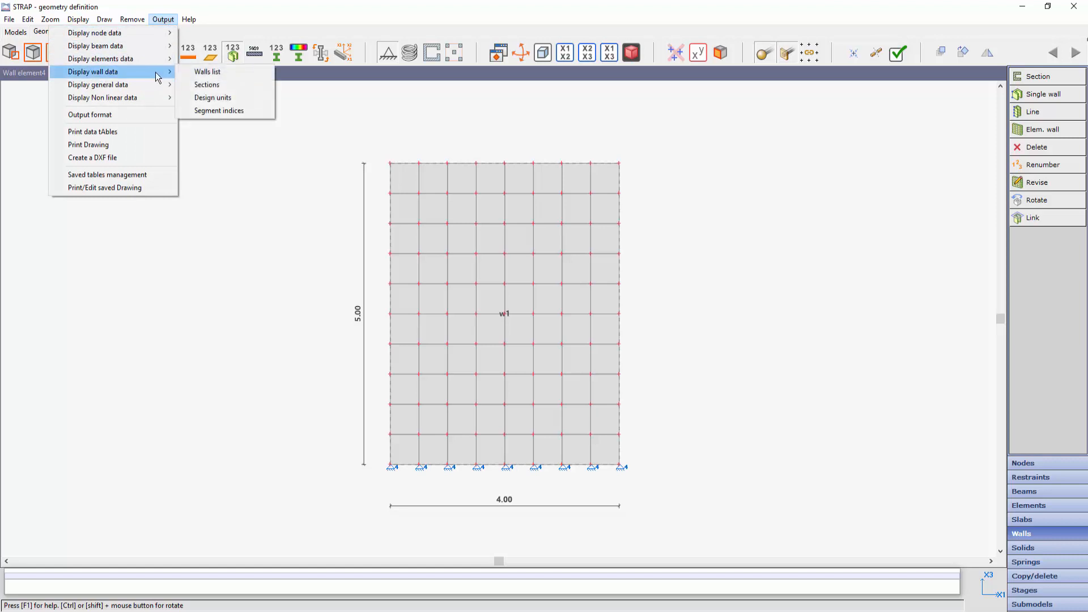
left_click(201, 74)
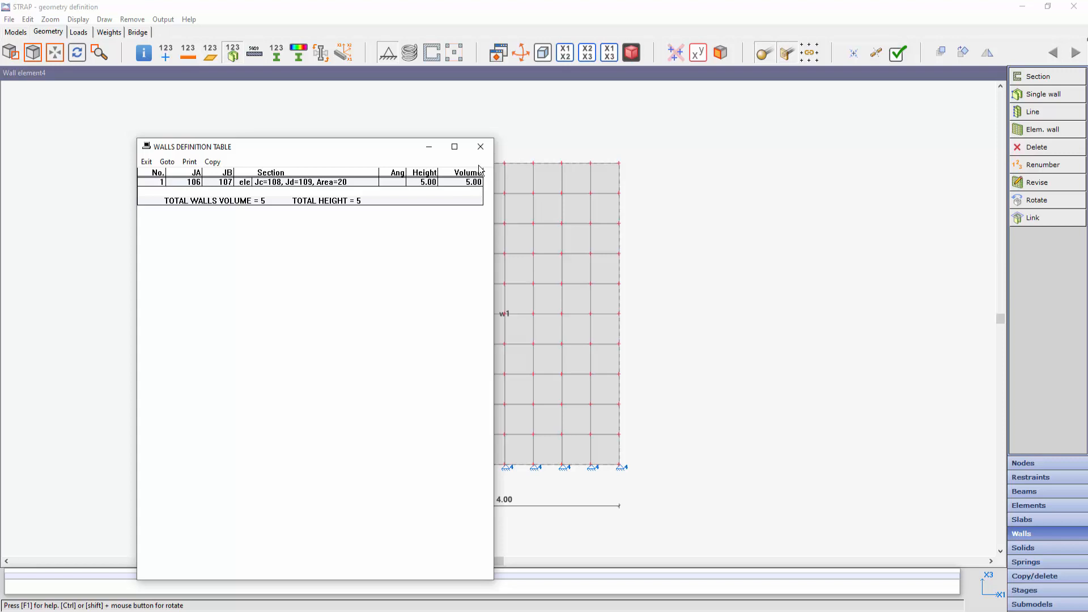
left_click(481, 147)
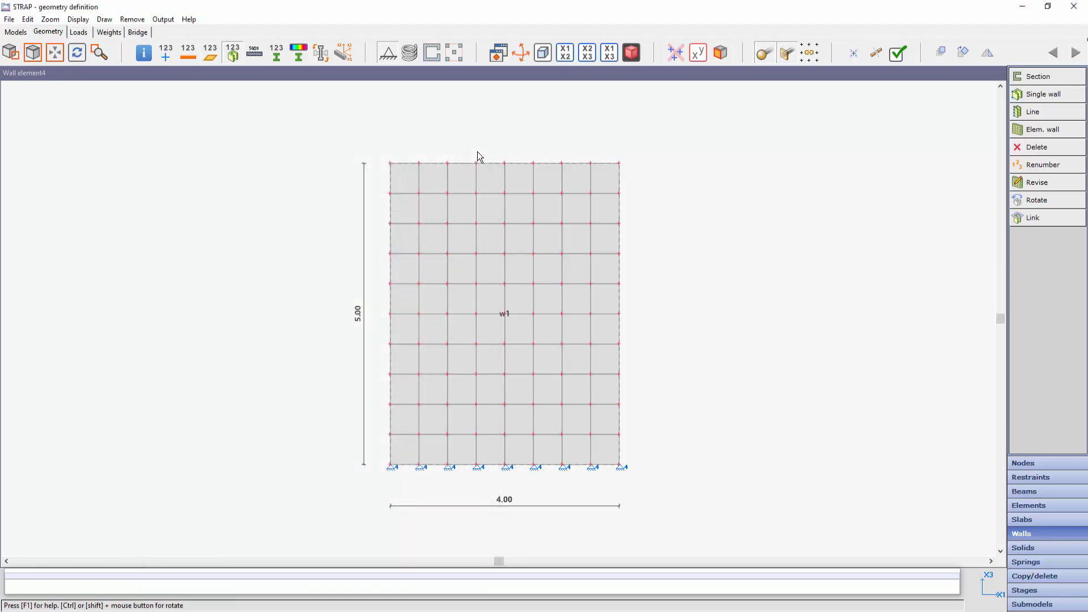
Display the wall's local axes for design units and check the options for revising an elements wall
left_click(77, 19)
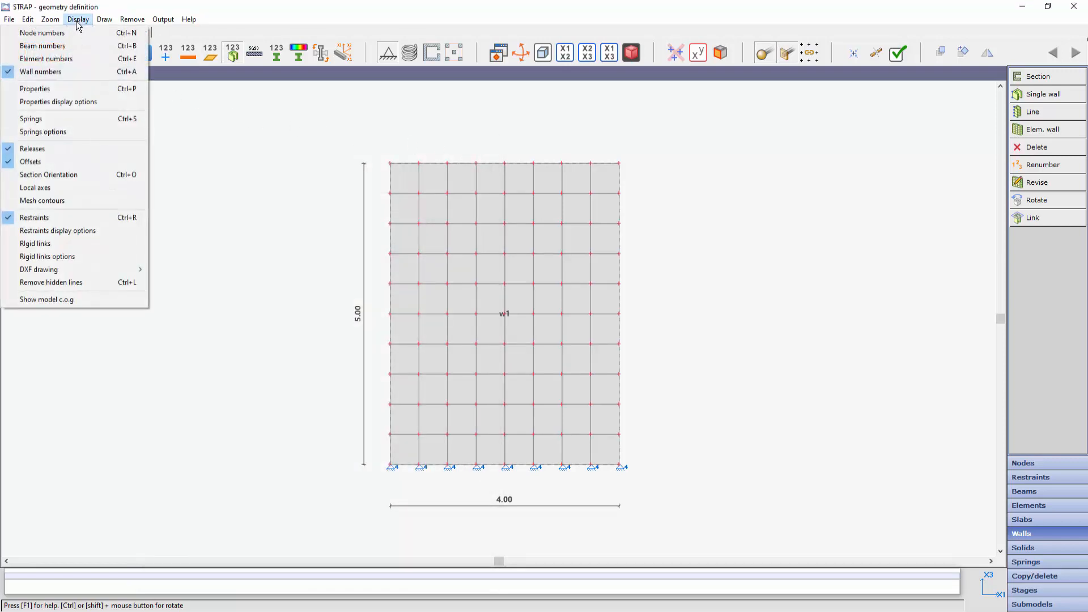
left_click(56, 189)
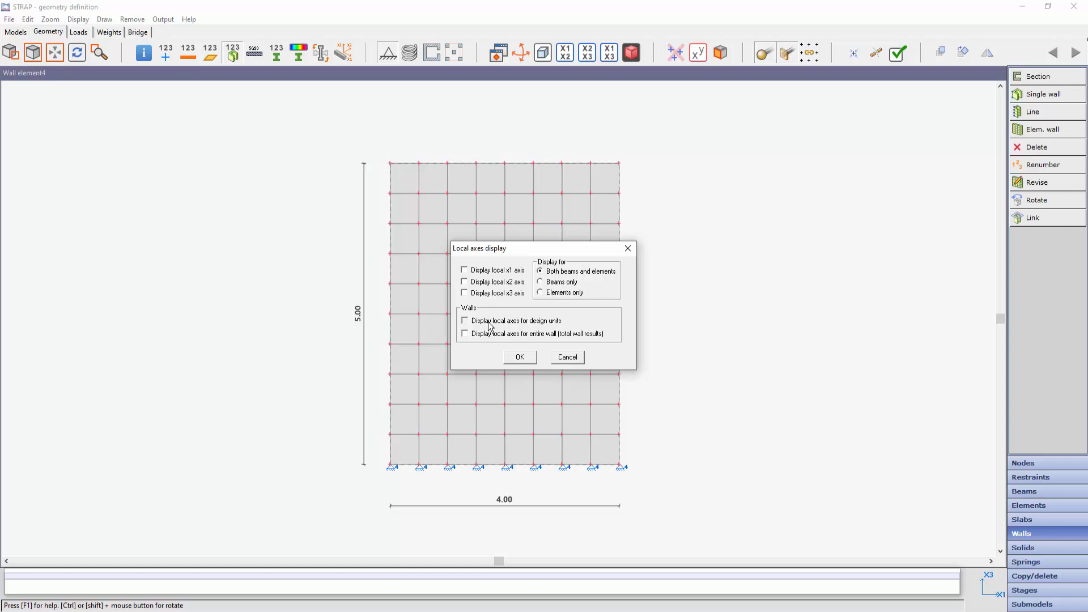
left_click(520, 358)
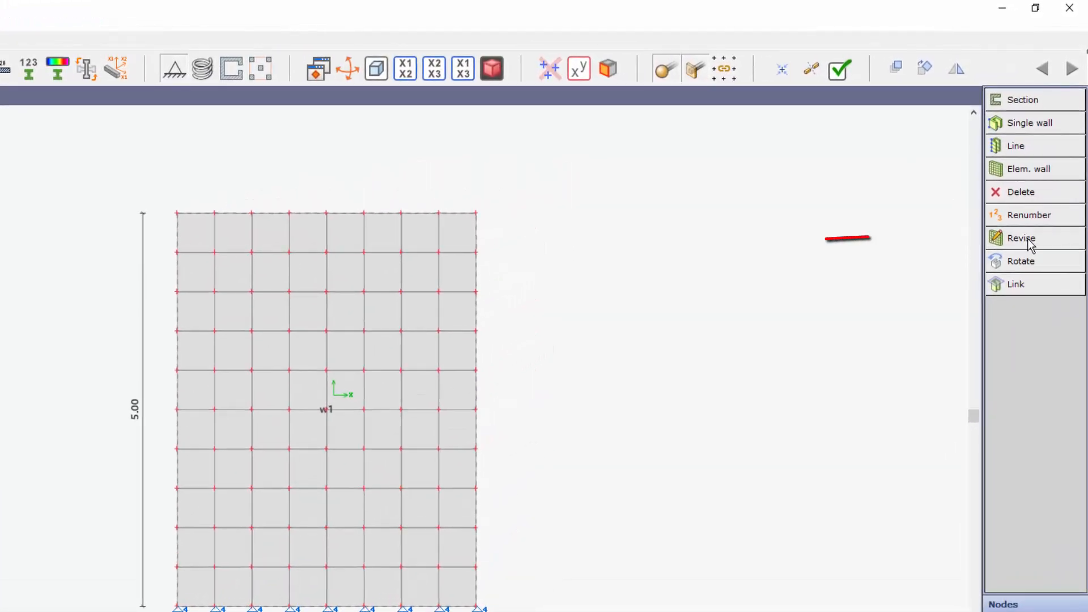
left_click(1031, 245)
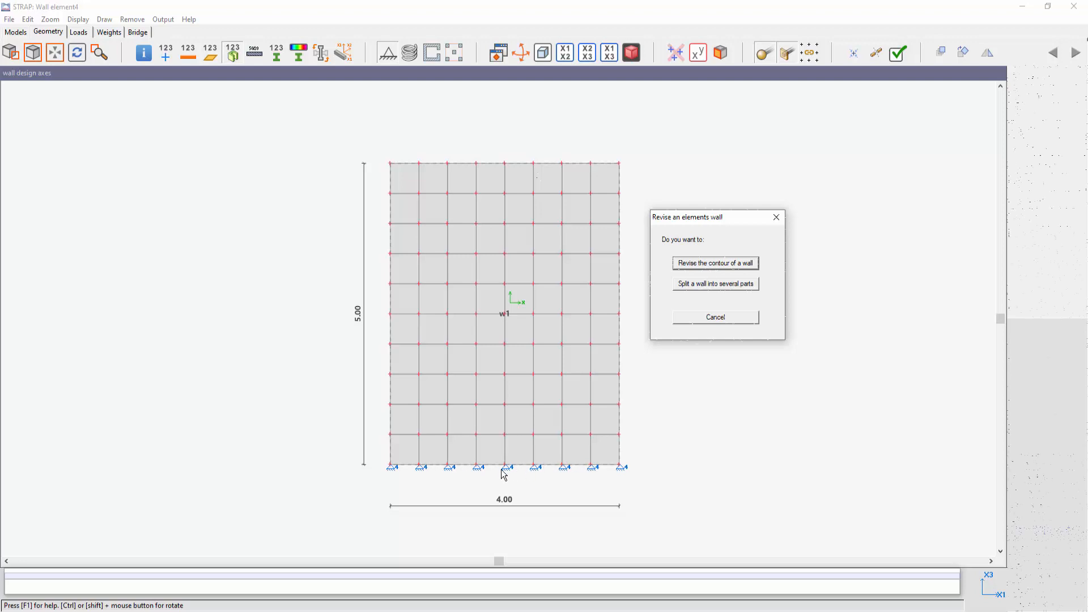
key("Escape")
Switch to load definition and create a new load case titled A
left_click(79, 32)
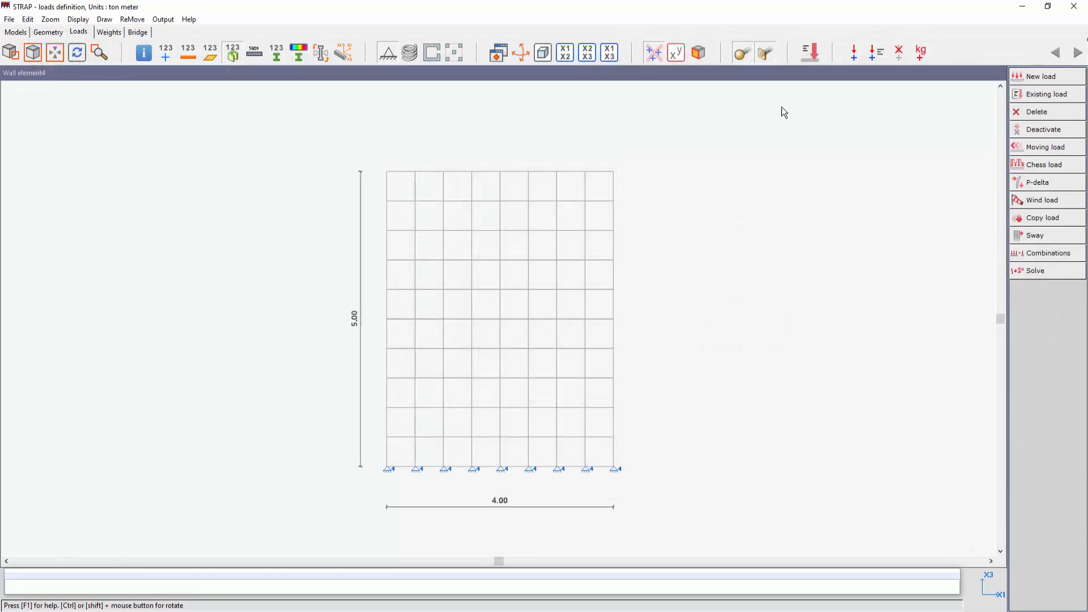
left_click(1060, 95)
left_click(1052, 76)
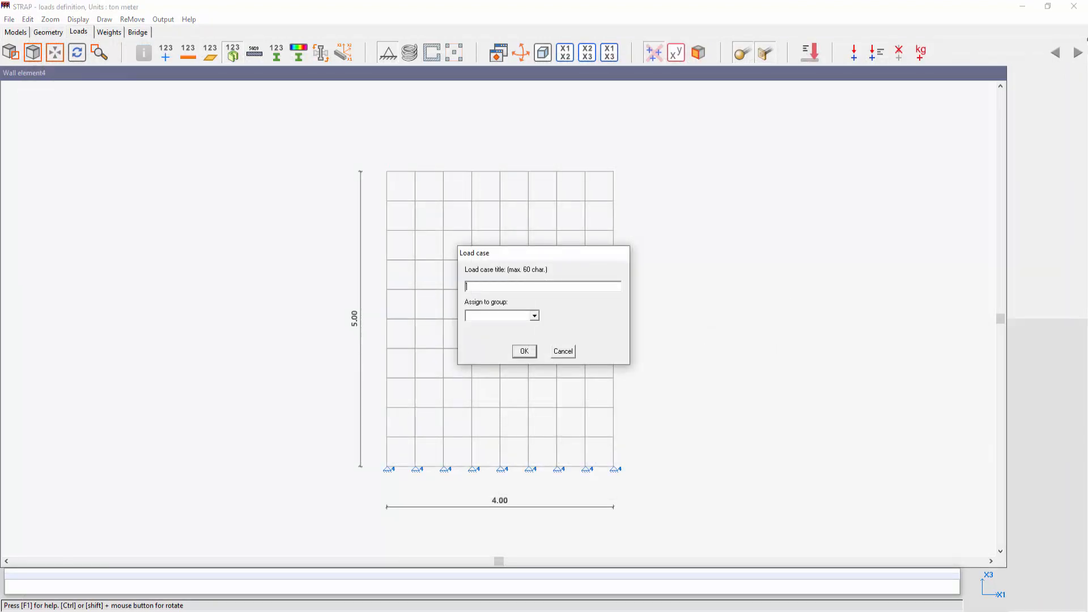
type("A")
left_click(524, 352)
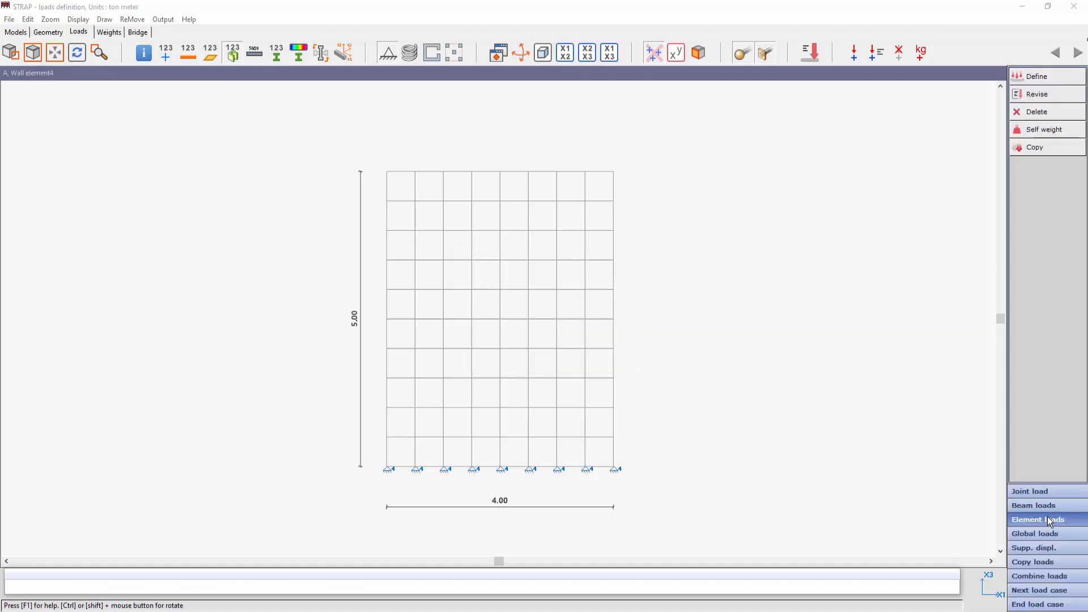
Apply a joint load with FX1 = 10 ton to the wall's upper-left corner node
left_click(1037, 491)
left_click(1049, 76)
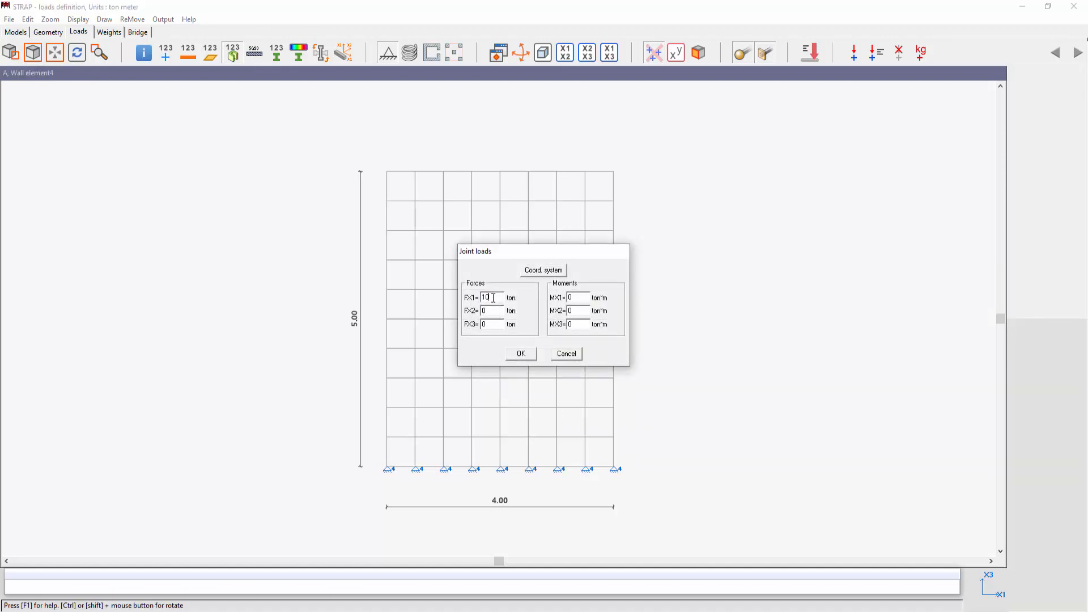
left_click(521, 353)
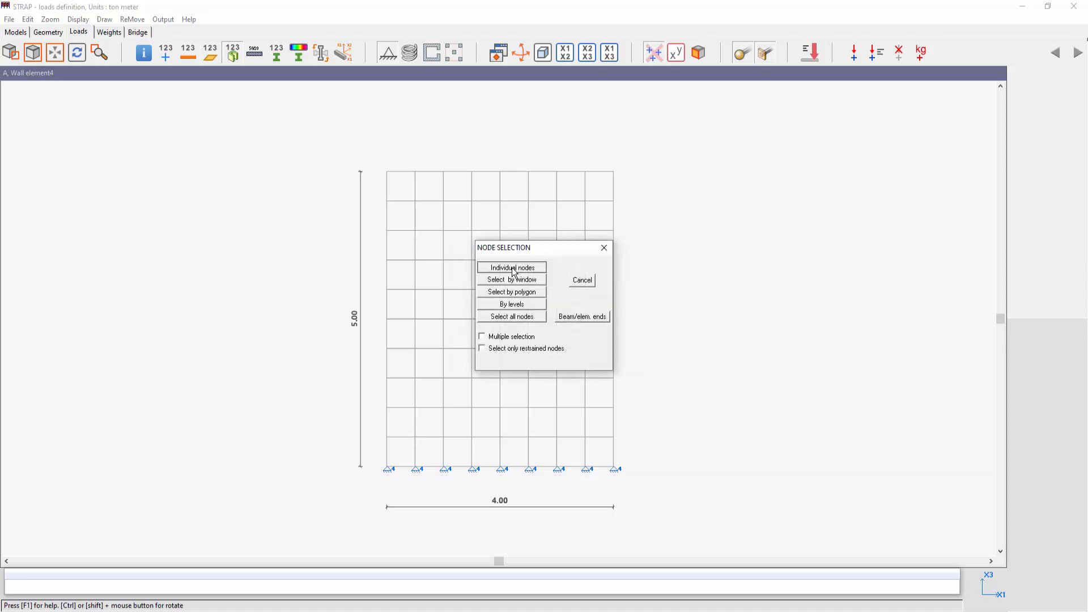
left_click(512, 268)
left_click(387, 172)
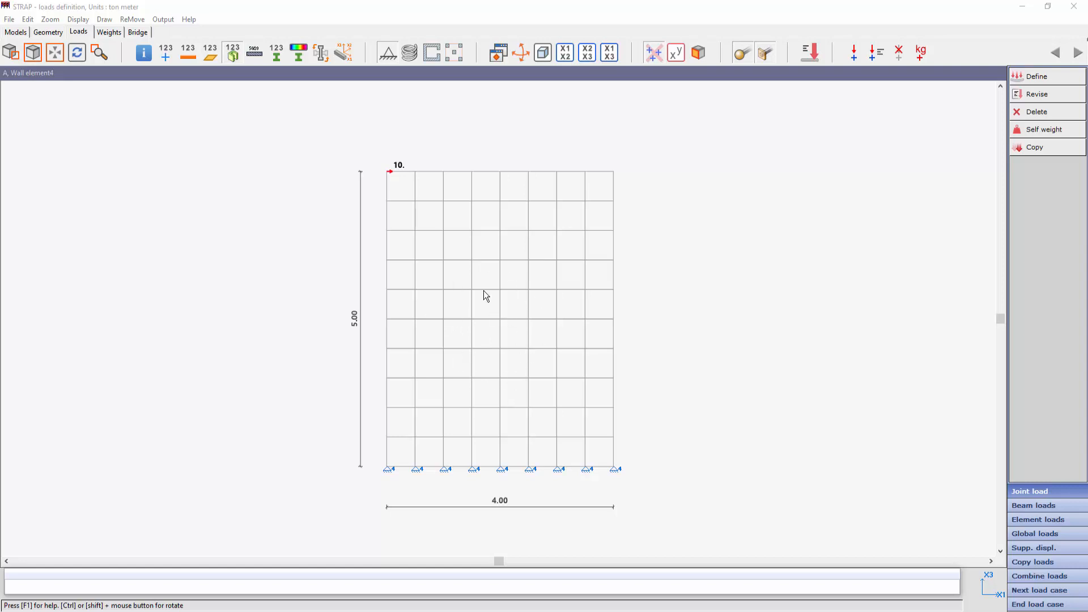
End the load case and solve the model
left_click(1017, 605)
left_click(1031, 271)
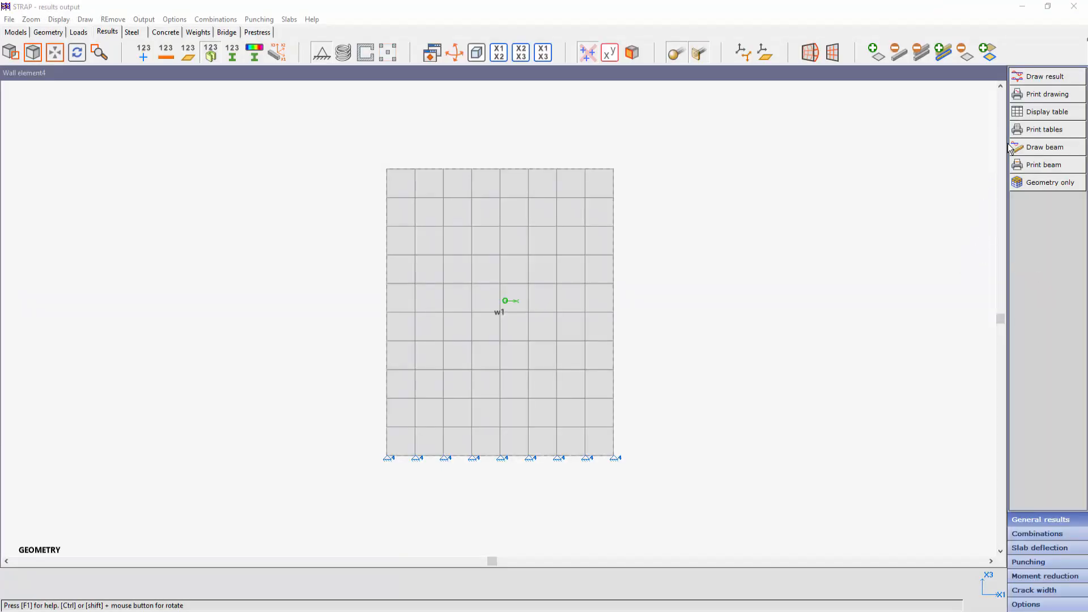
Draw the wall results diagram for moment in x under load case A
left_click(1040, 82)
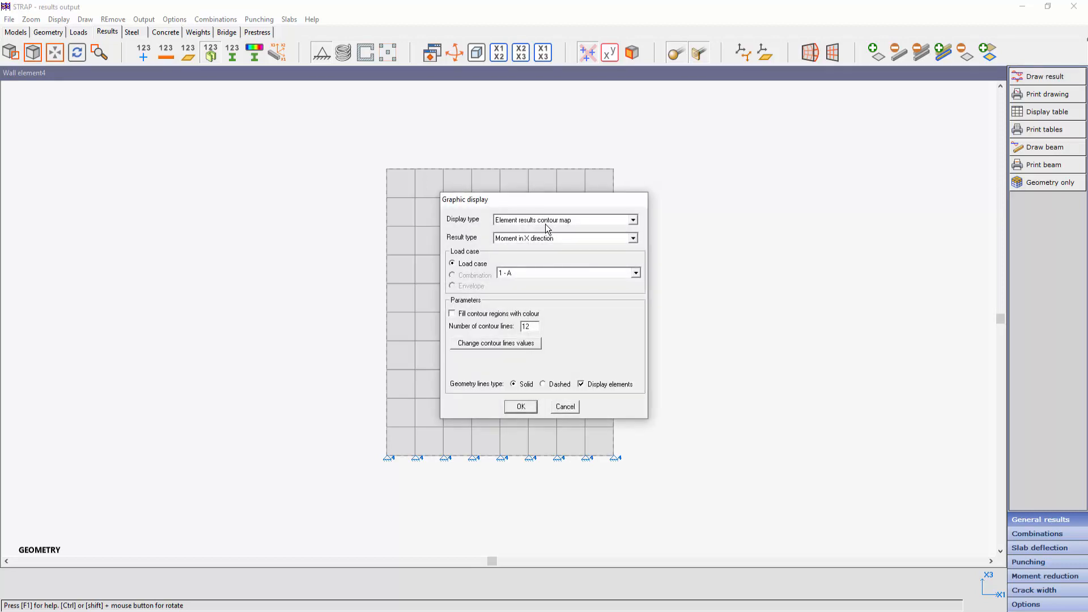
left_click(546, 221)
left_click(533, 293)
left_click(535, 240)
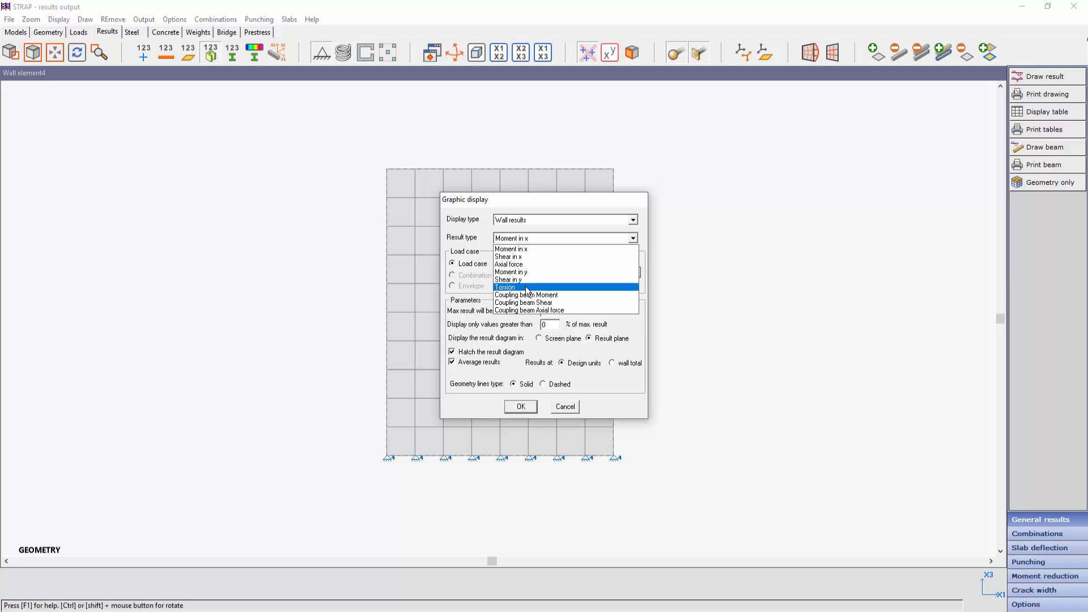
left_click(520, 252)
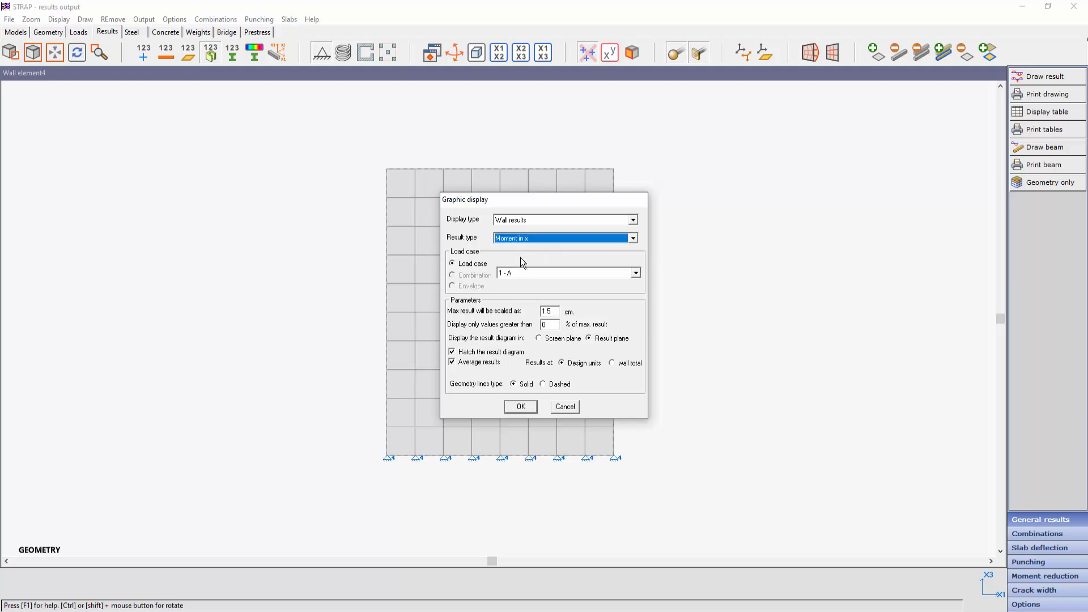
left_click(520, 406)
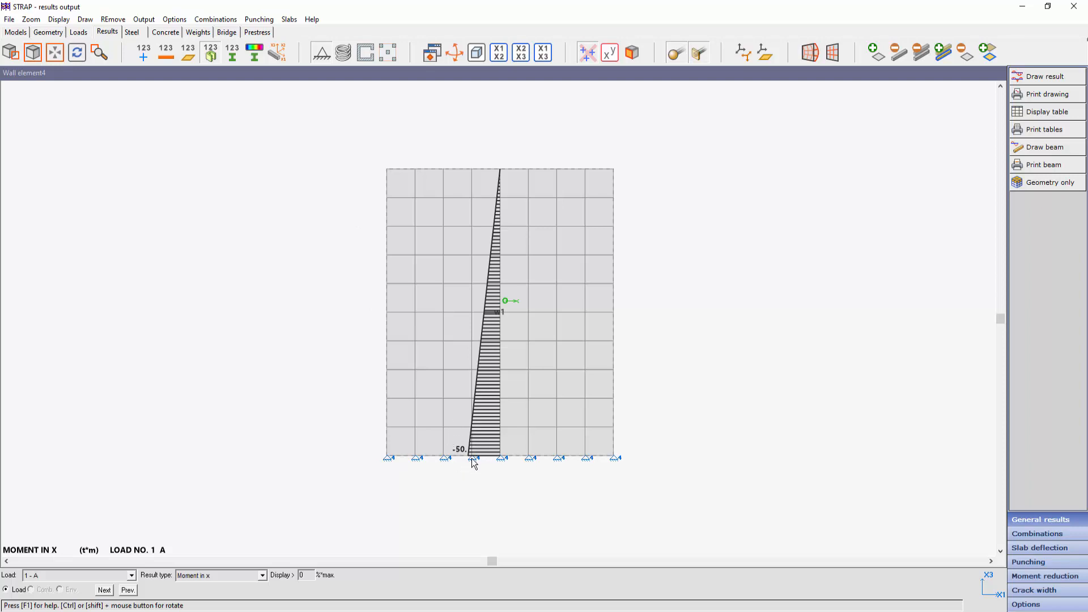
Examine the wall's shear in x diagram and return to the moment in x diagram
left_click(222, 576)
left_click(208, 508)
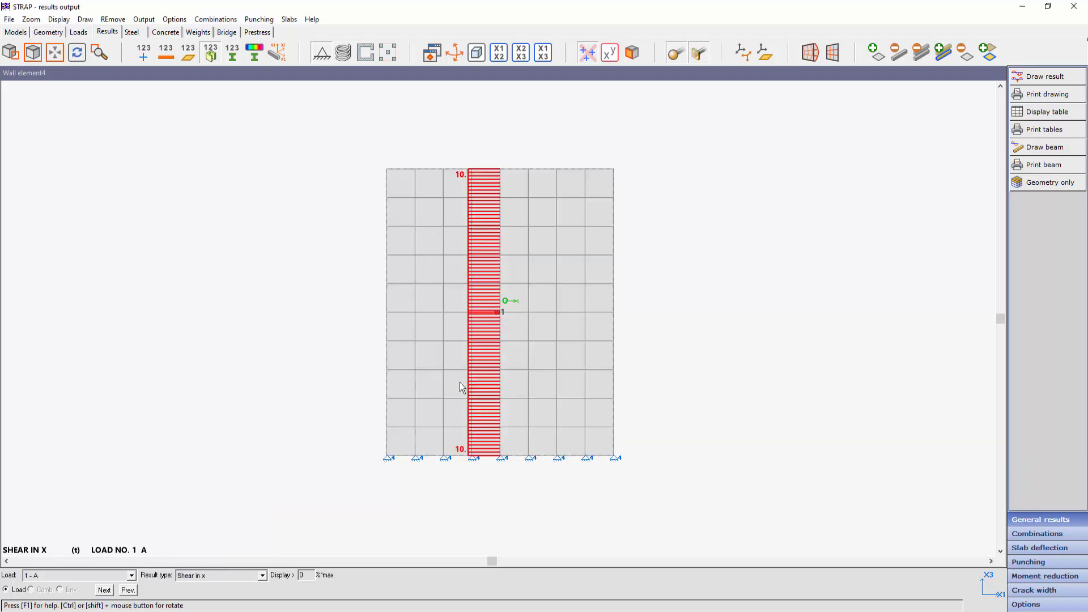
left_click(215, 577)
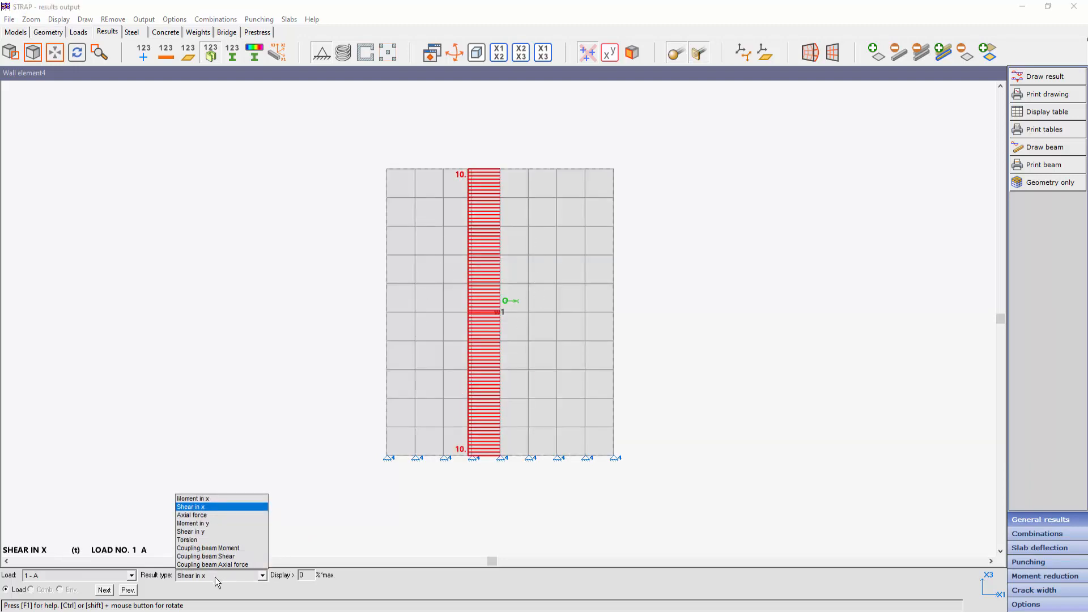
left_click(212, 498)
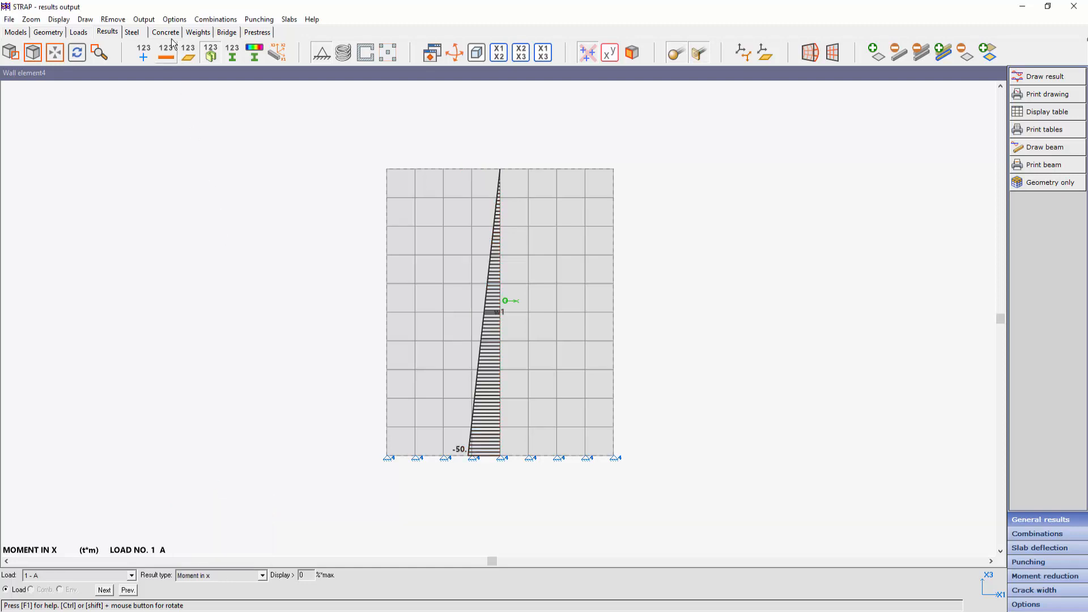
Compute the reinforced concrete design of the wall and close the result summary after reviewing it
left_click(170, 32)
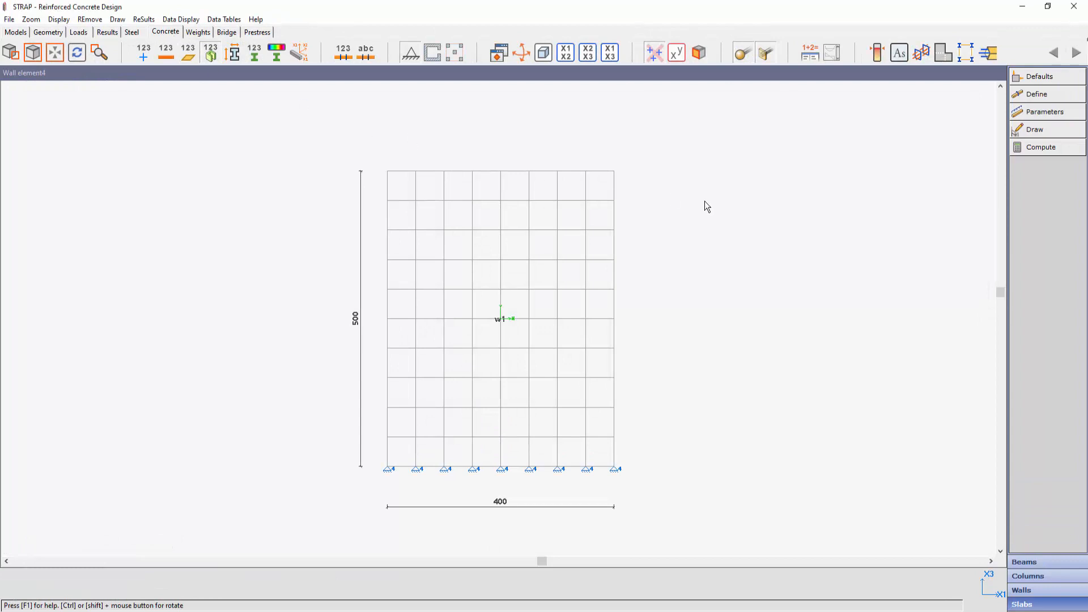
left_click(1050, 593)
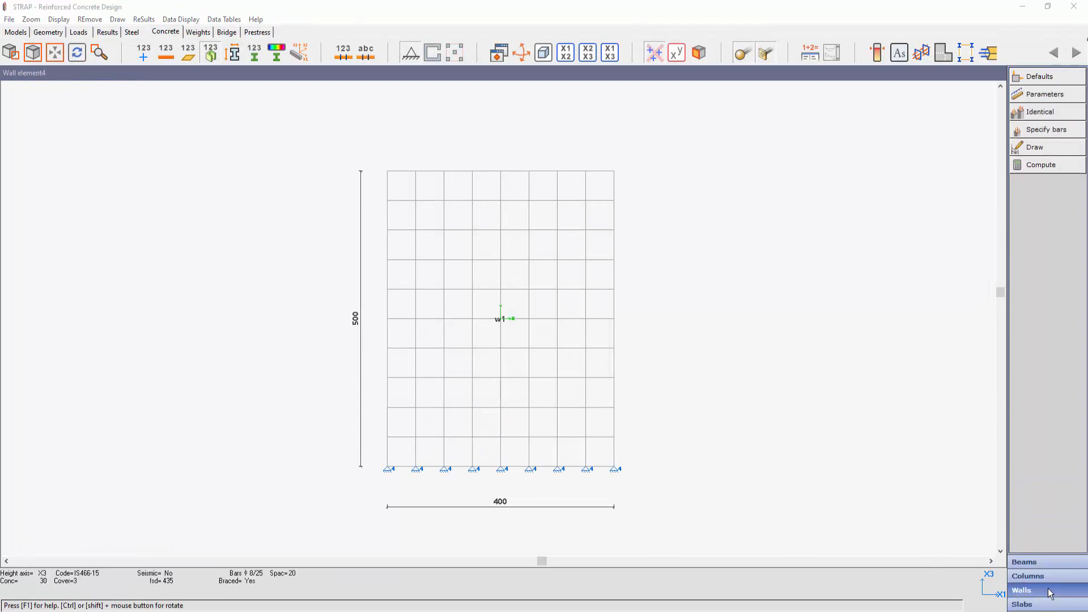
left_click(1047, 165)
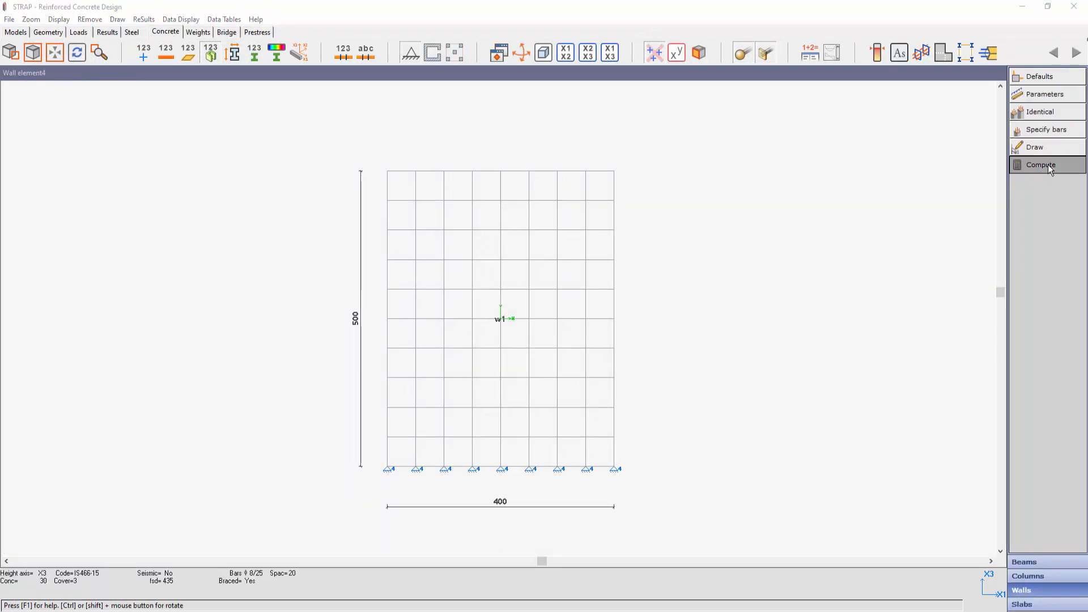
left_click(518, 340)
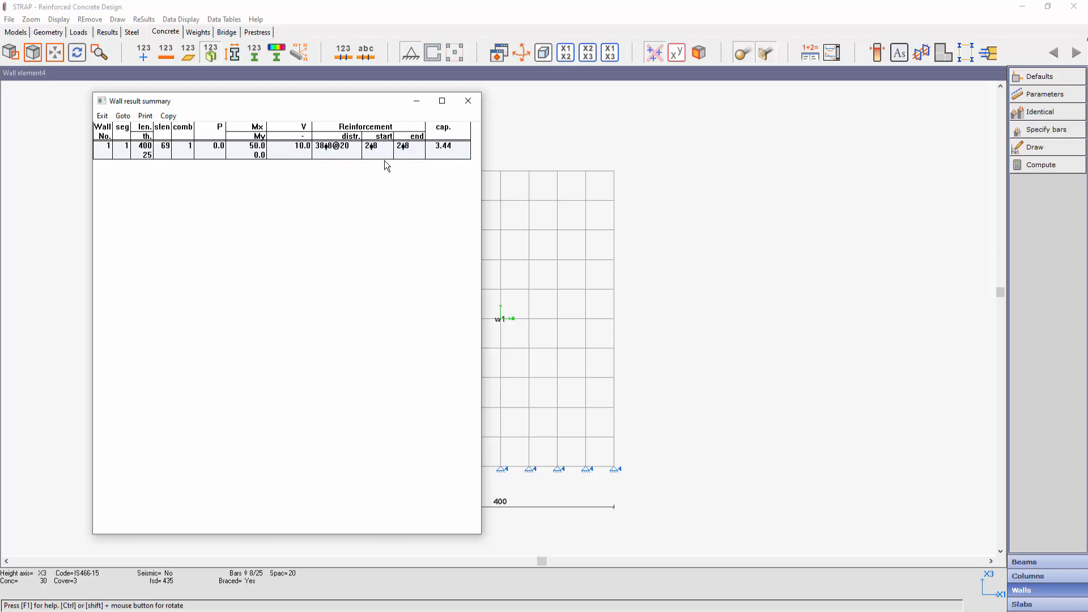
left_click(468, 102)
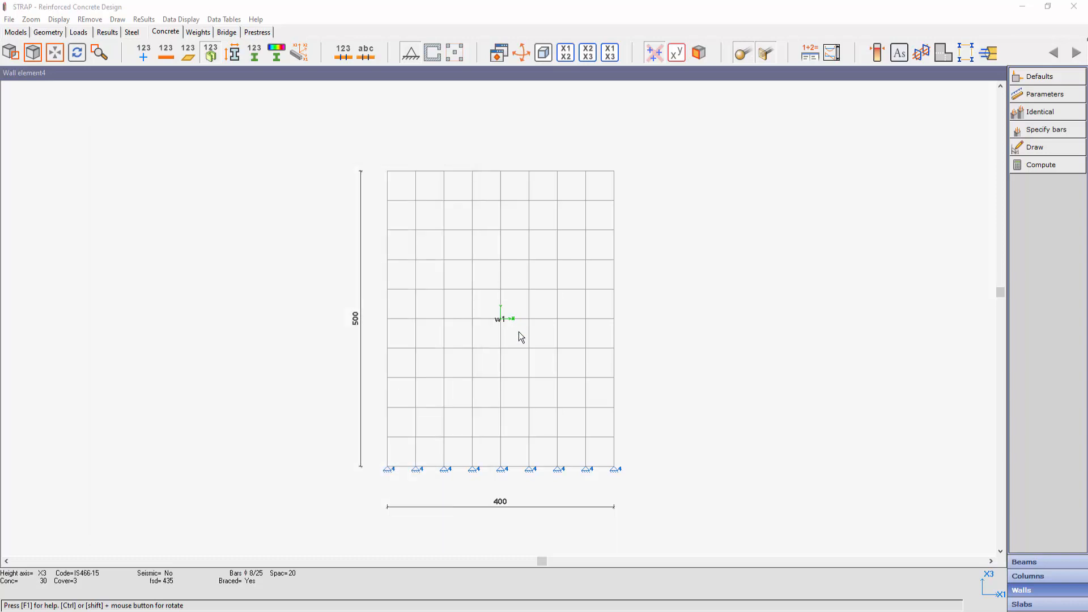
Display the detailed design results for wall 1, design combination only, and read through the report
left_click(511, 333)
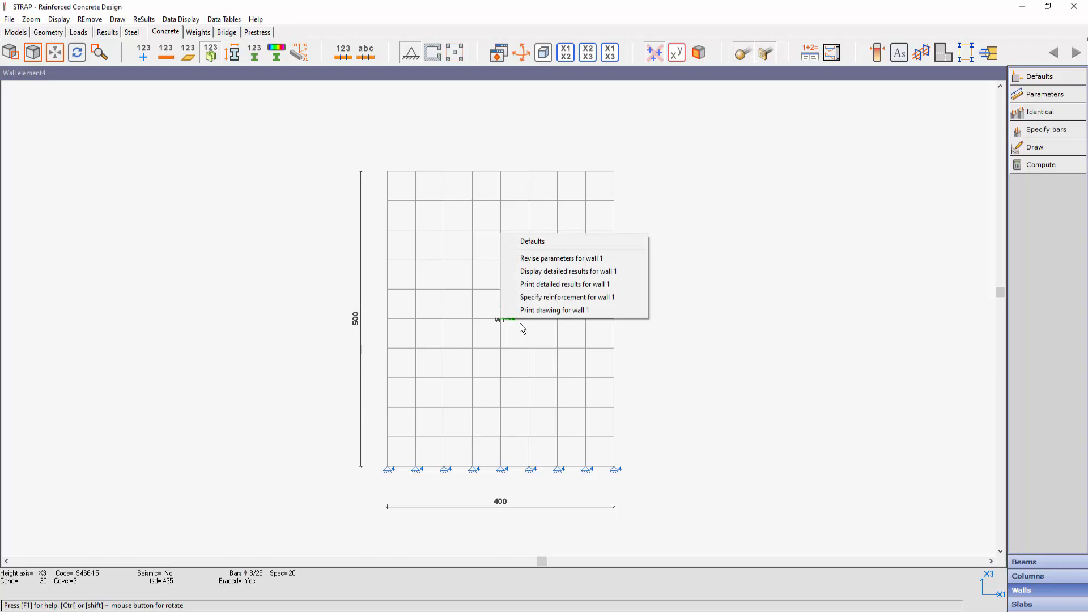
left_click(536, 271)
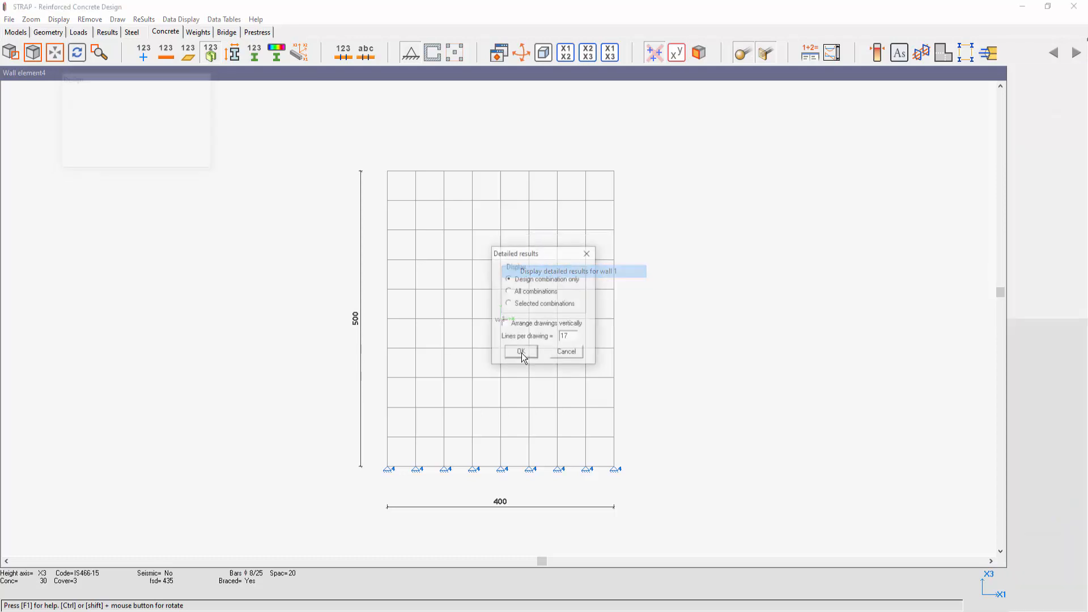
left_click(520, 352)
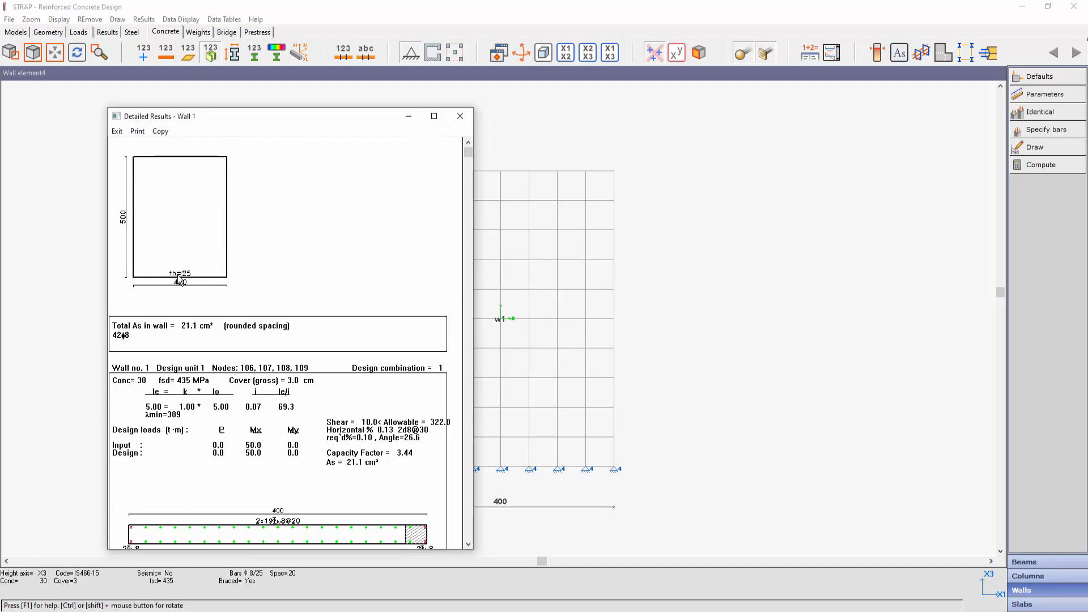
scroll(294, 317, "down", 5)
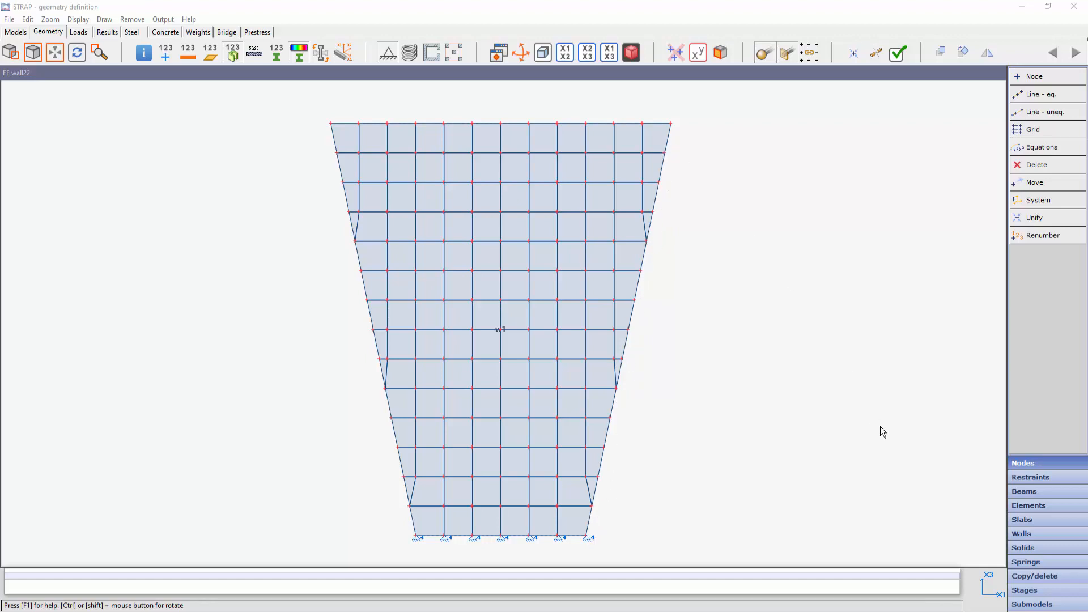
Show the element thickness labels on the tapered wall, check them, and hide them again
left_click(1021, 534)
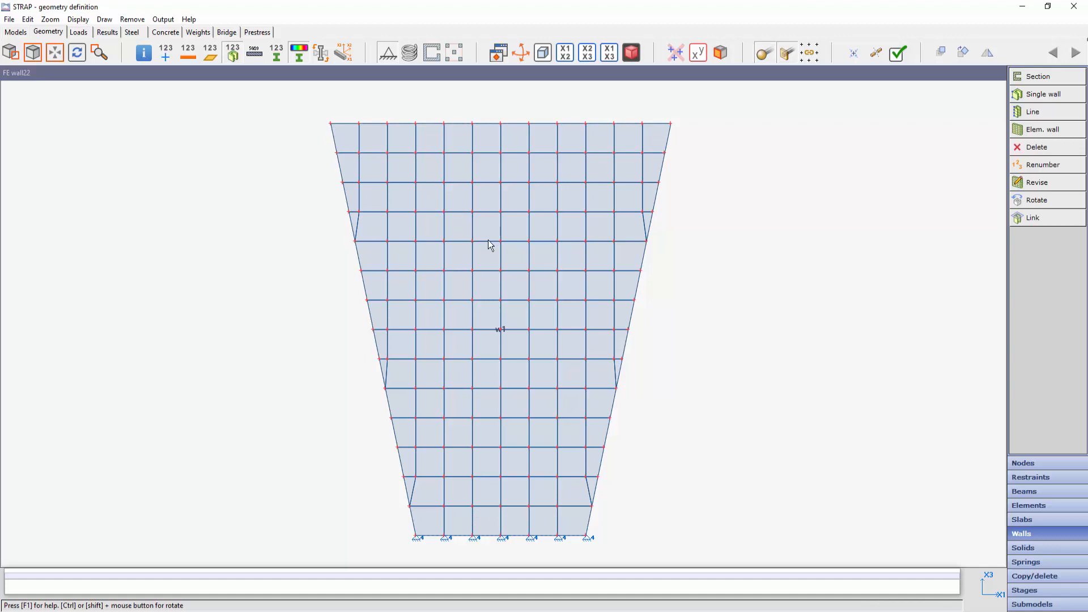
left_click(254, 52)
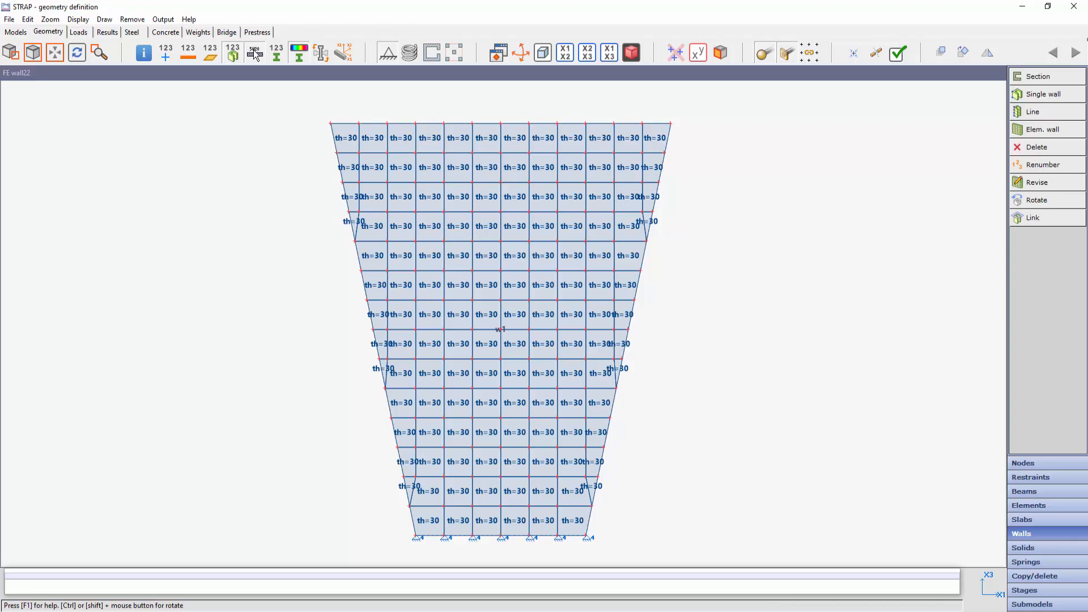
left_click(254, 53)
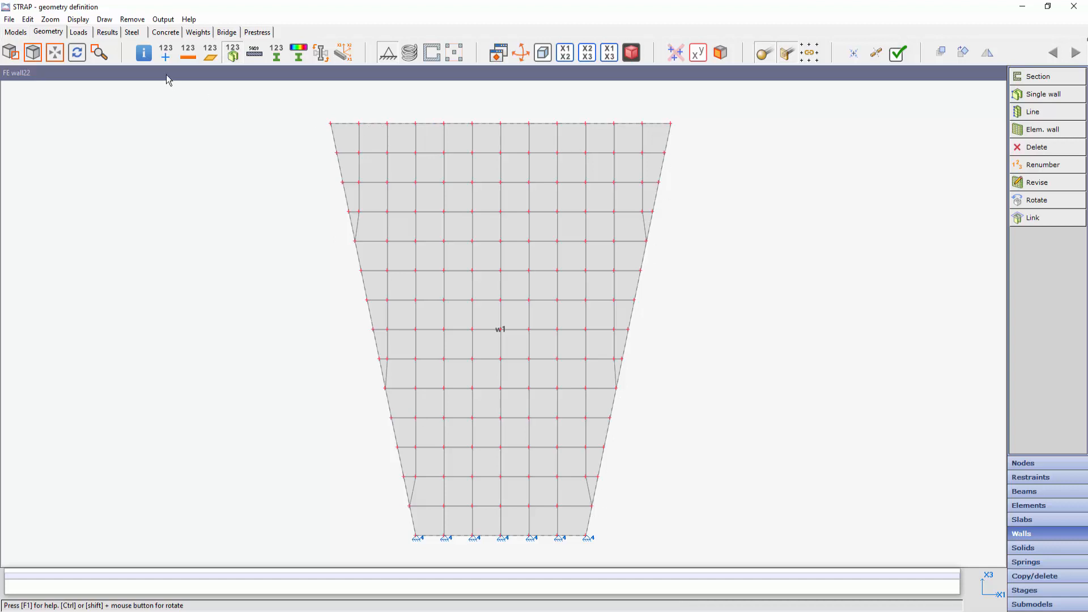
Review the loads of the existing cases Horizontal 20 ton and Vertical 3x10 at tip without revising them
left_click(80, 33)
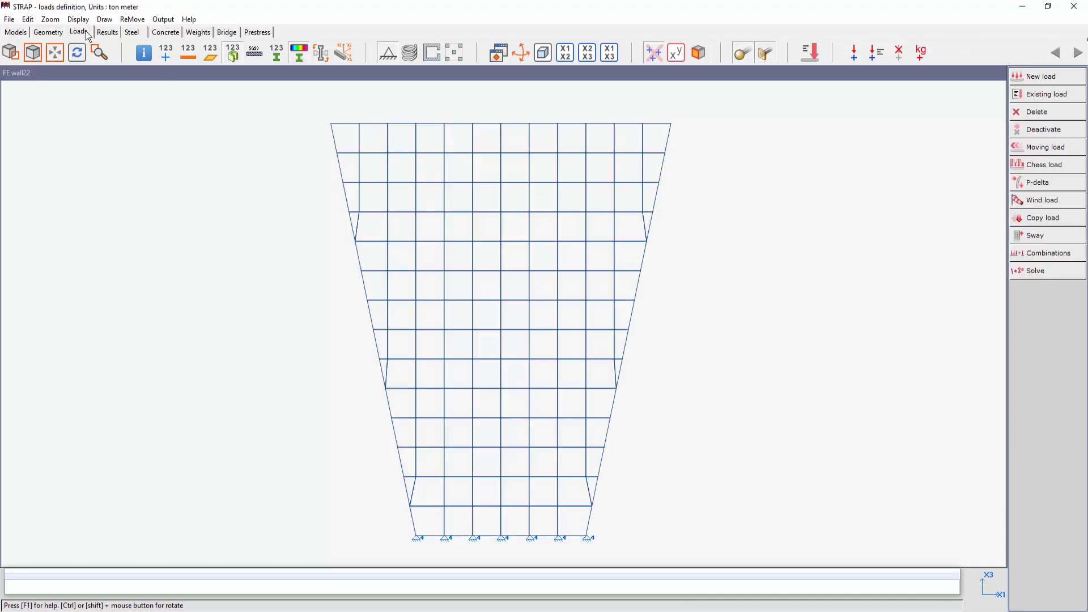
left_click(1036, 96)
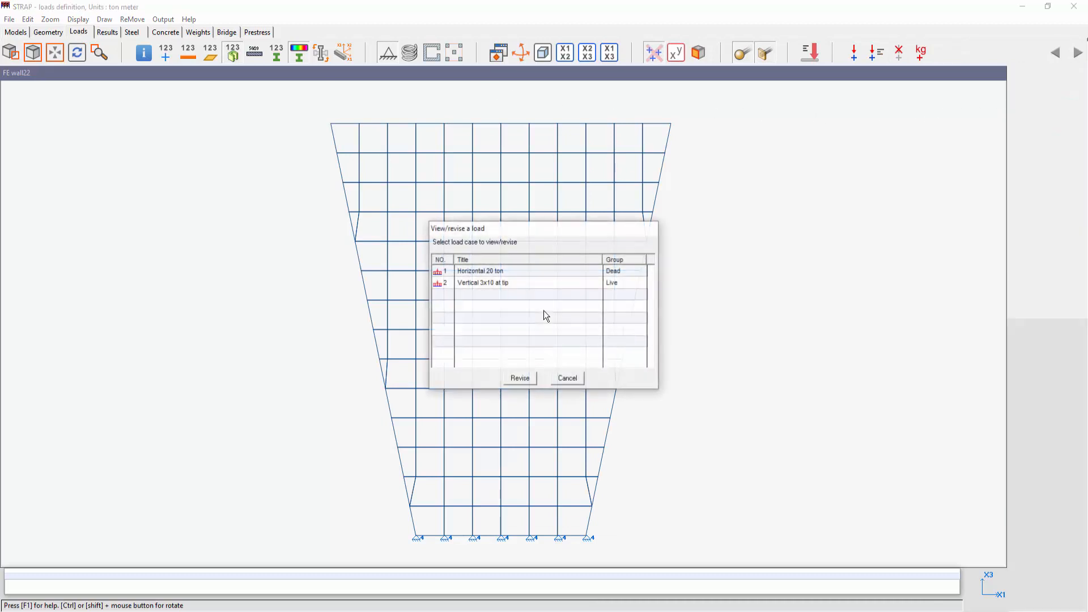
left_click(443, 276)
left_click_drag(463, 232, 719, 257)
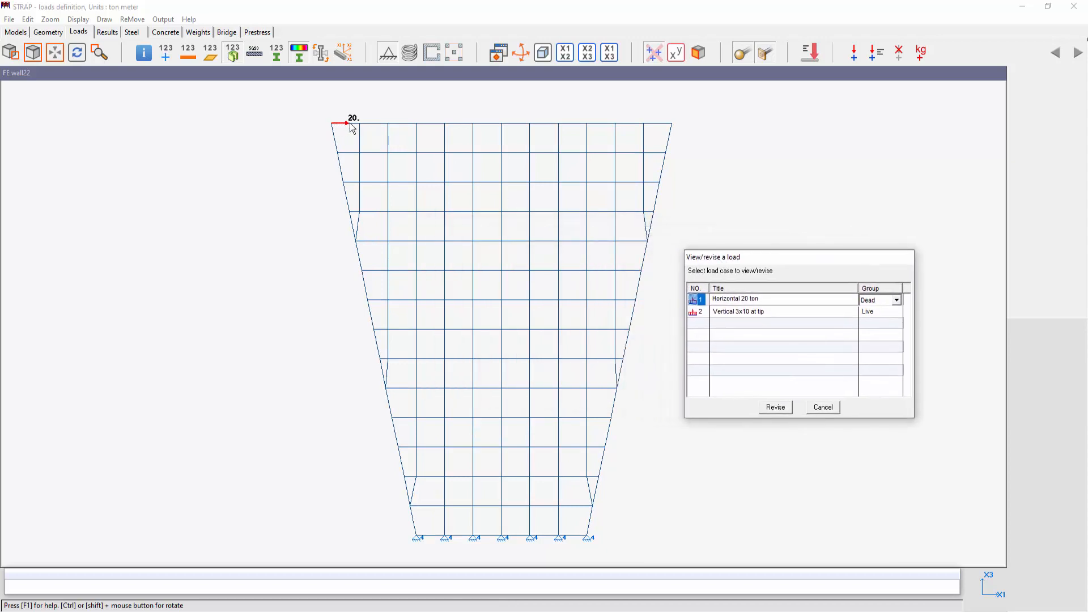
left_click(701, 313)
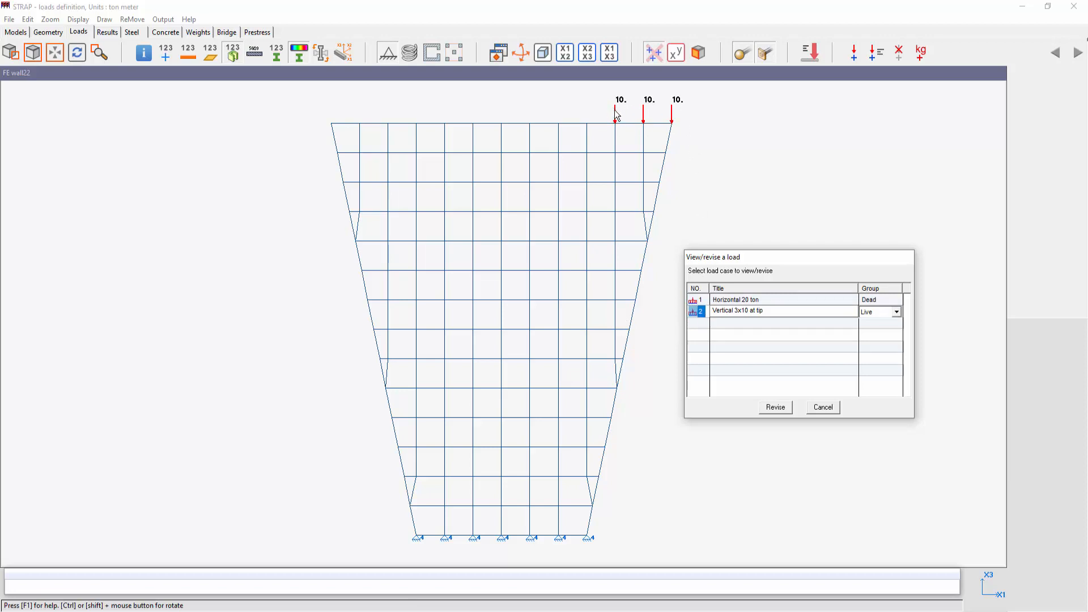
left_click(822, 408)
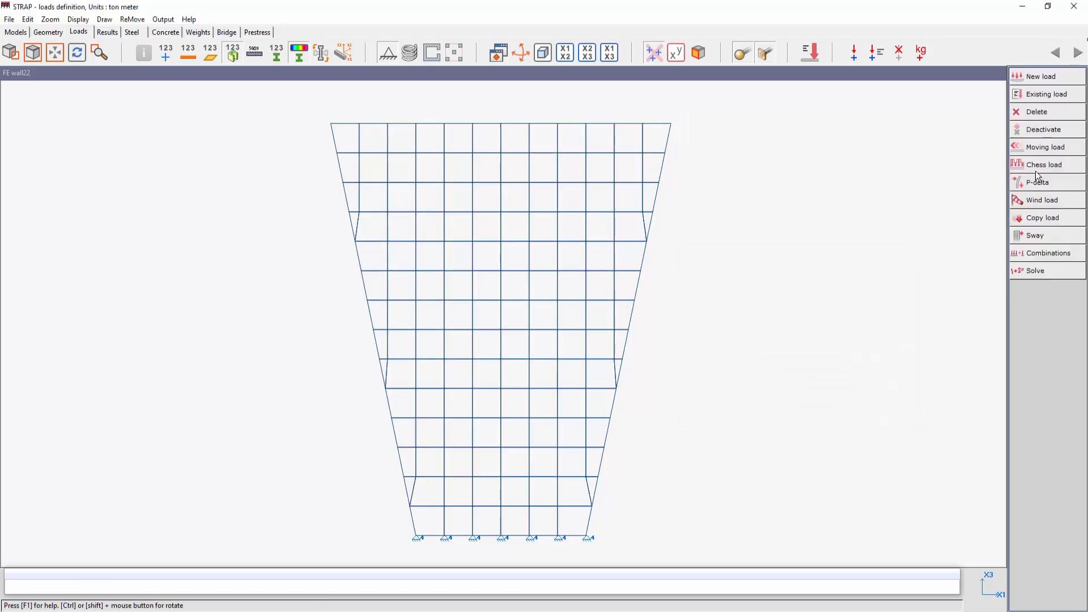
Solve the model and draw the wall results for moment in x under load case 2 - Vertical 3x10 at tip
left_click(1029, 270)
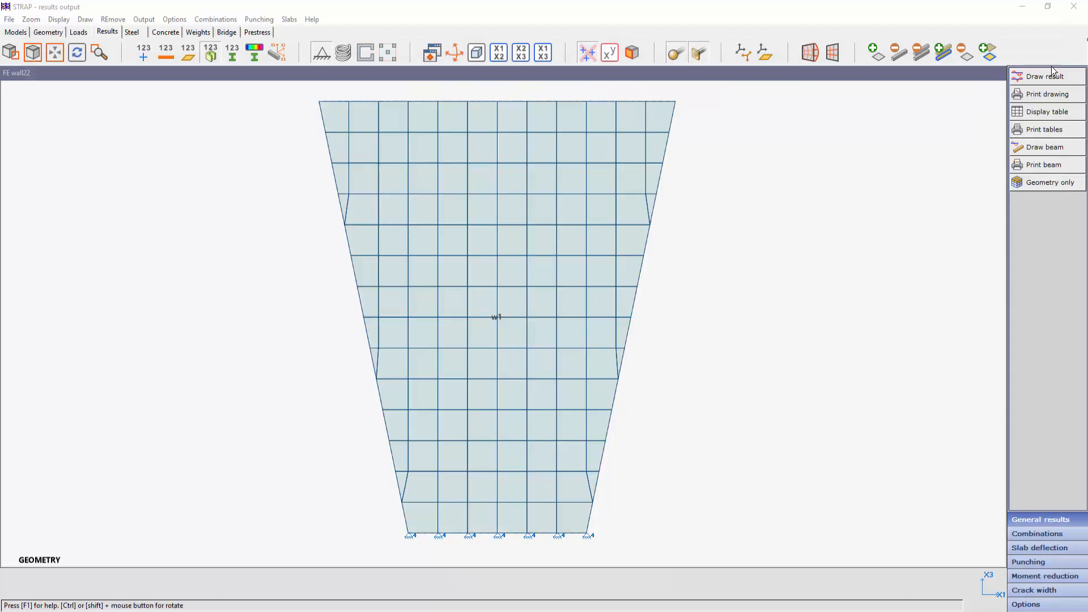
left_click(1052, 76)
left_click(530, 221)
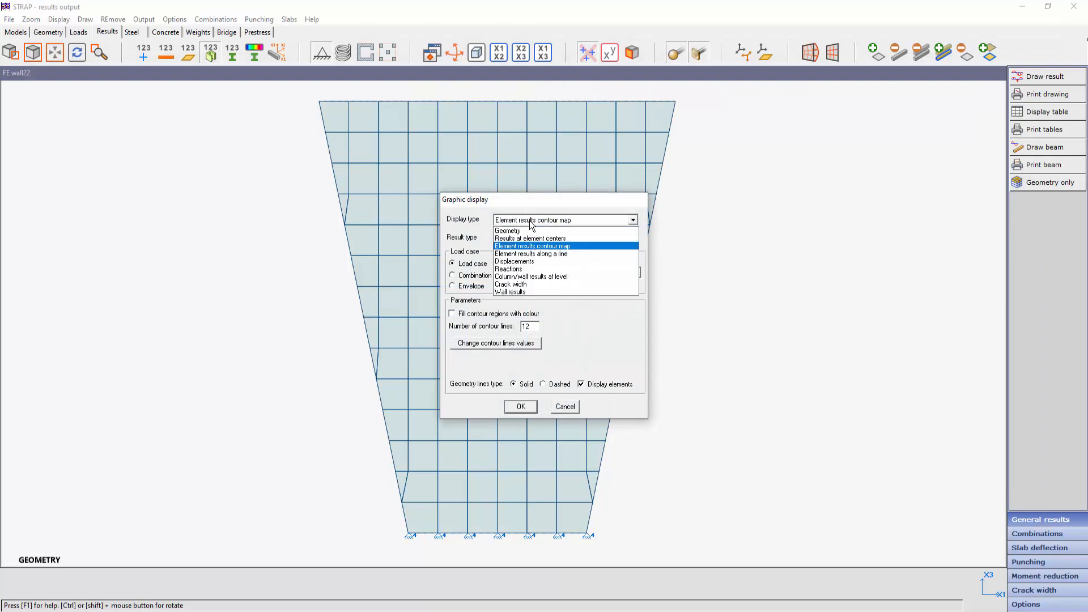
left_click(512, 291)
left_click(525, 273)
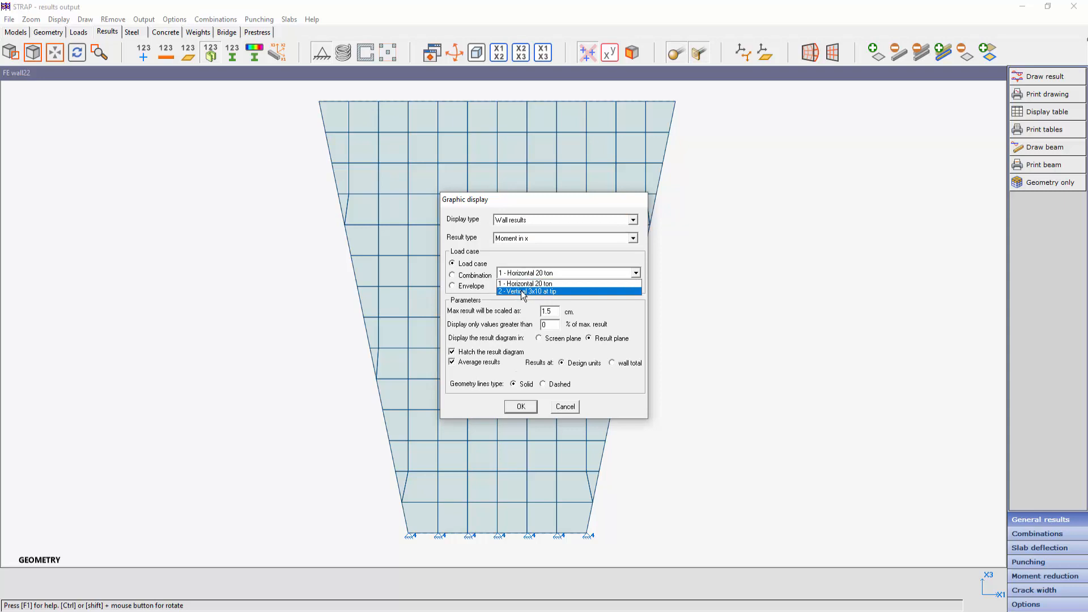
left_click(521, 290)
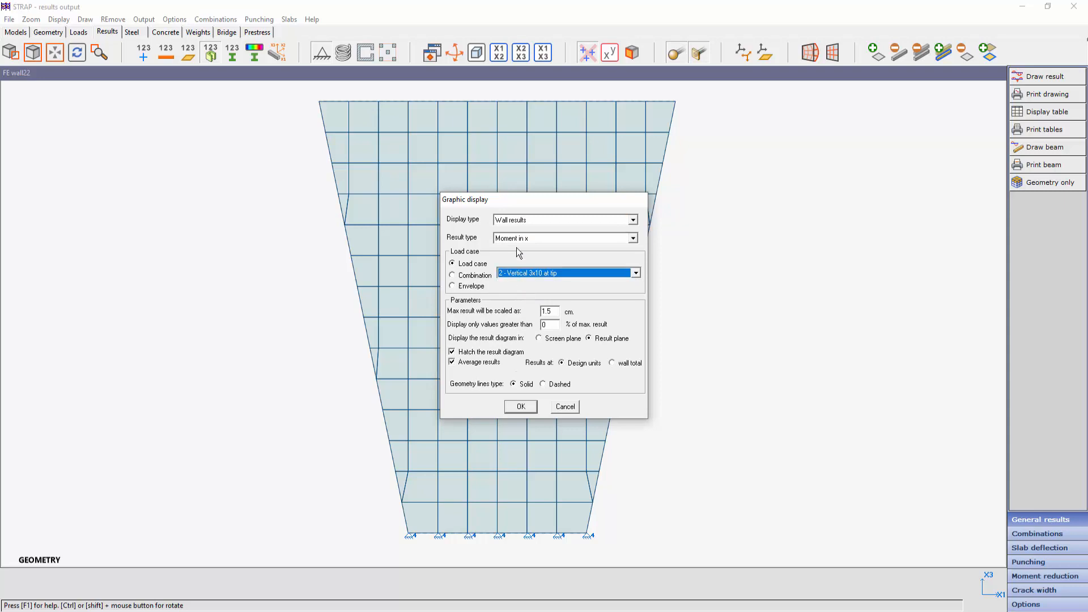
left_click(520, 407)
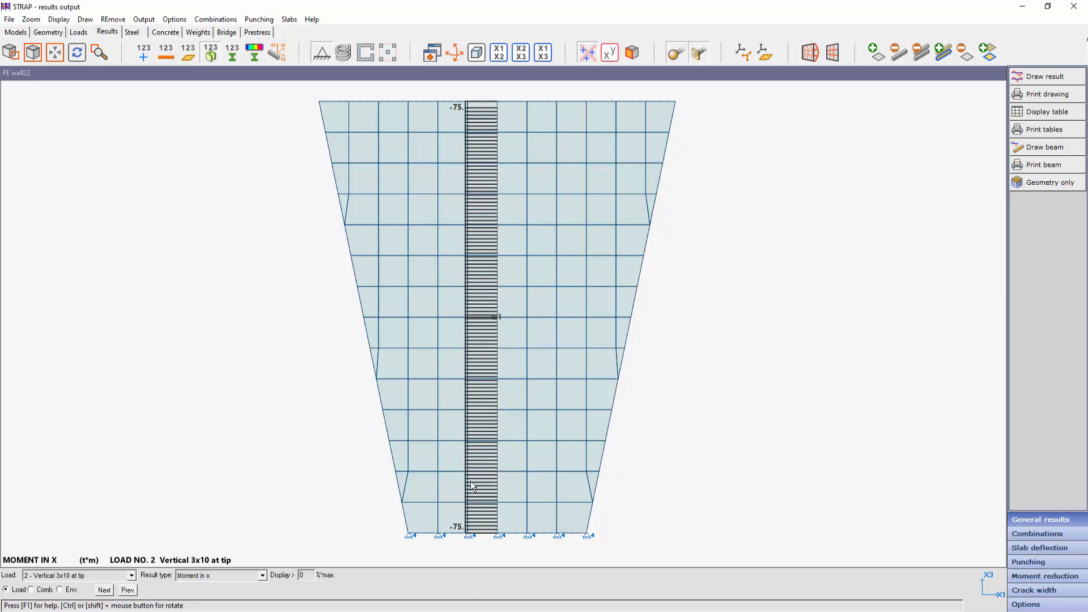
Show the wall's axial force diagram, then draw the displacements in all directions for load case 2
left_click(223, 575)
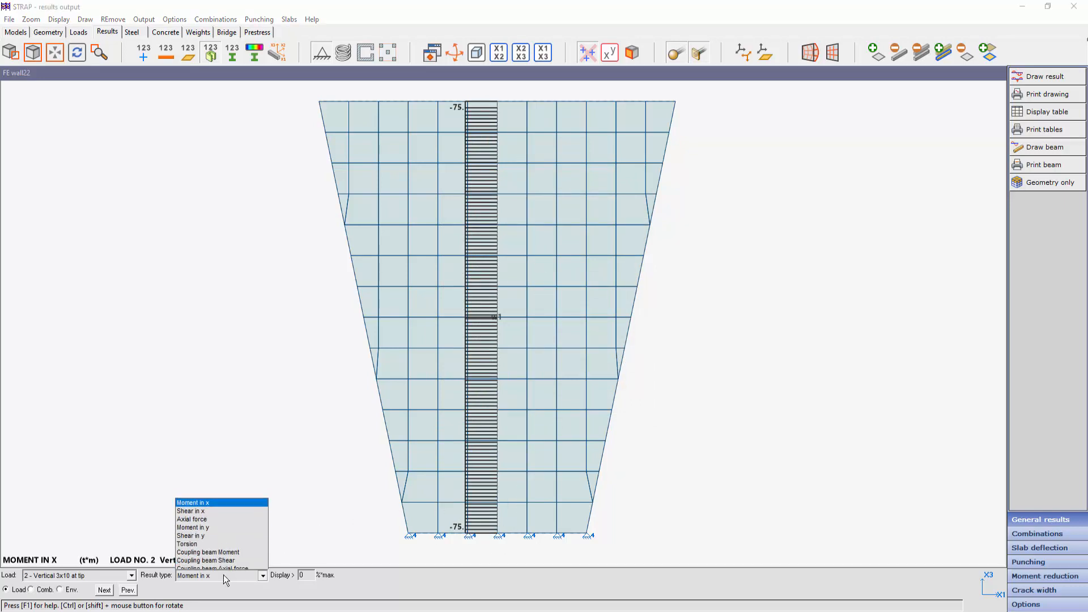
left_click(205, 515)
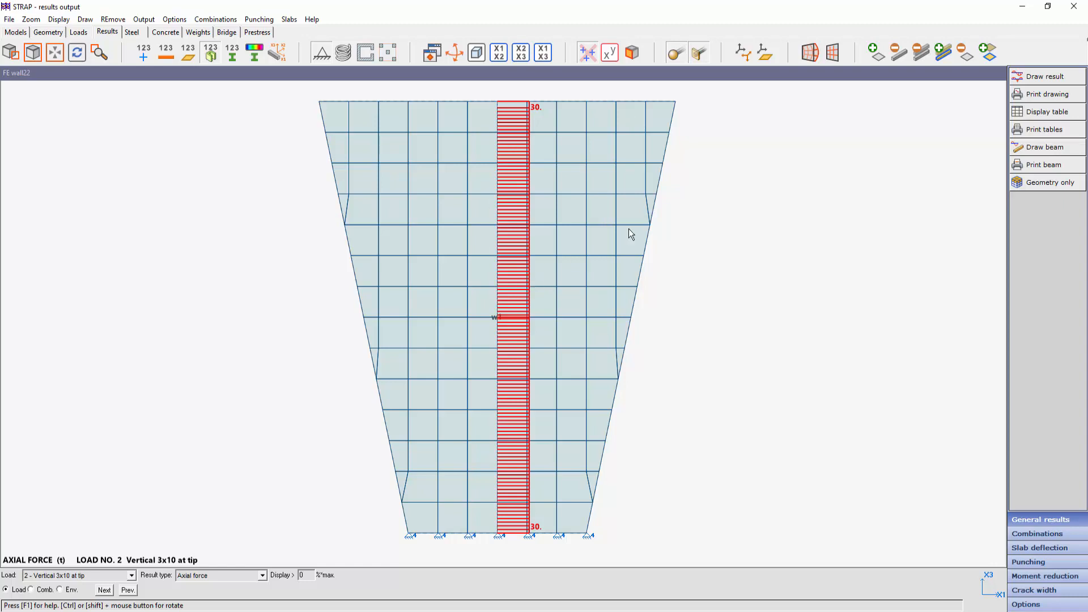
left_click(1041, 76)
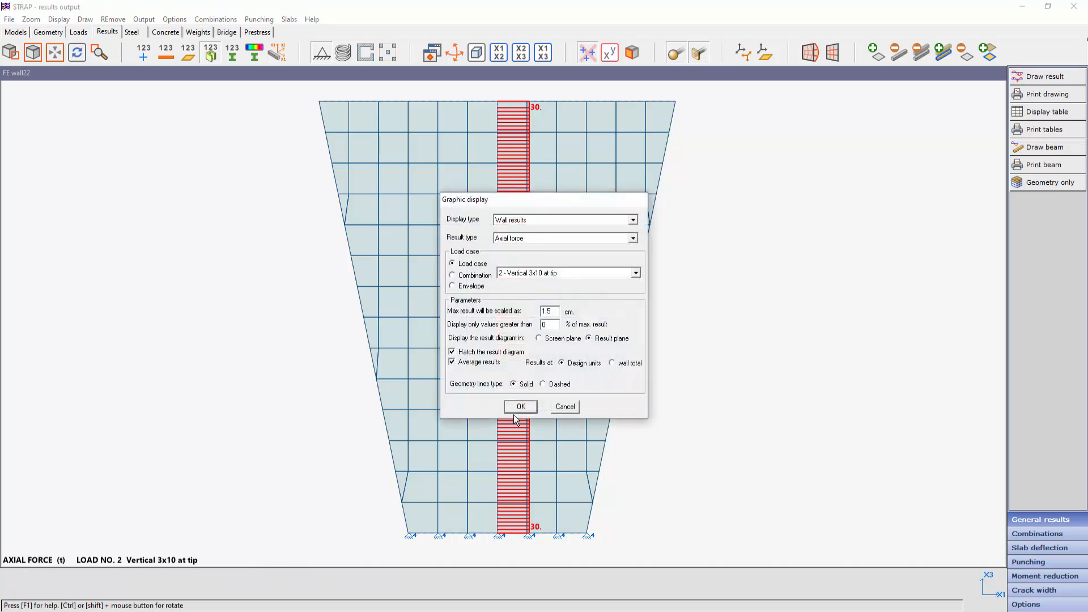
left_click(532, 222)
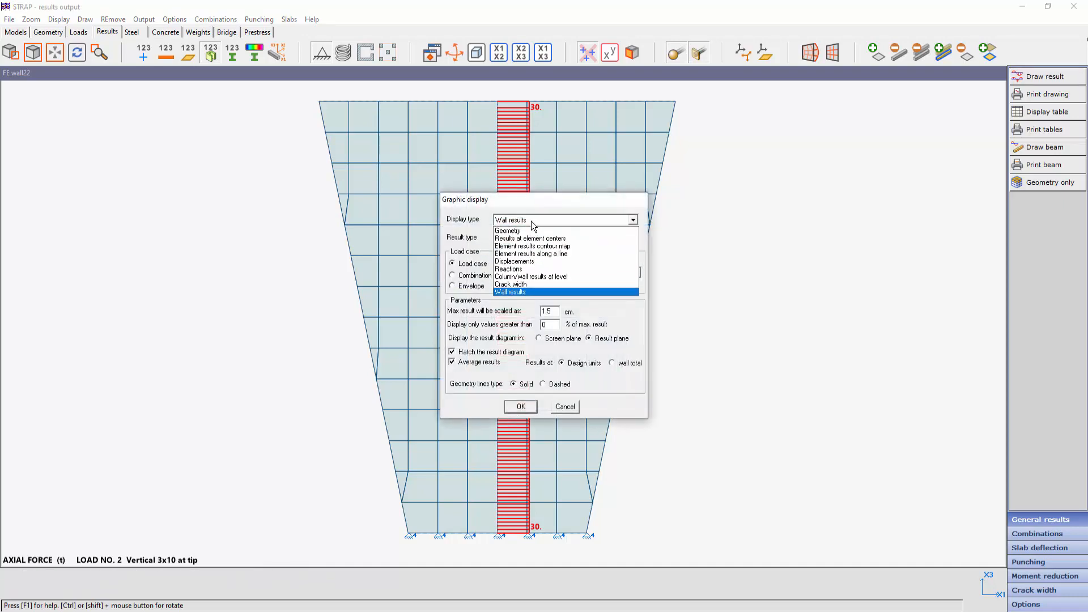
left_click(522, 262)
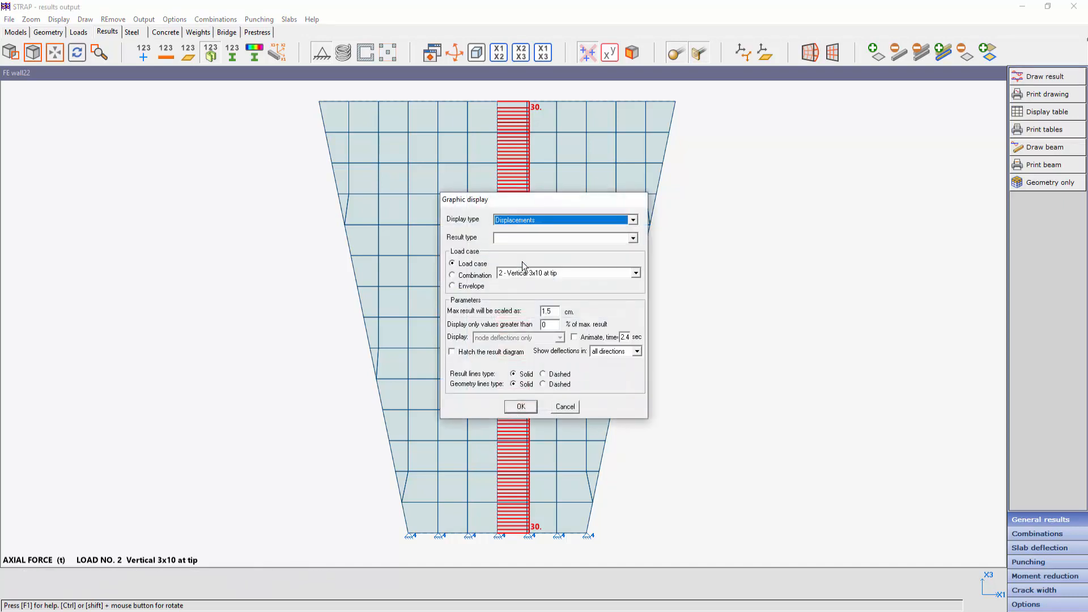
left_click(520, 407)
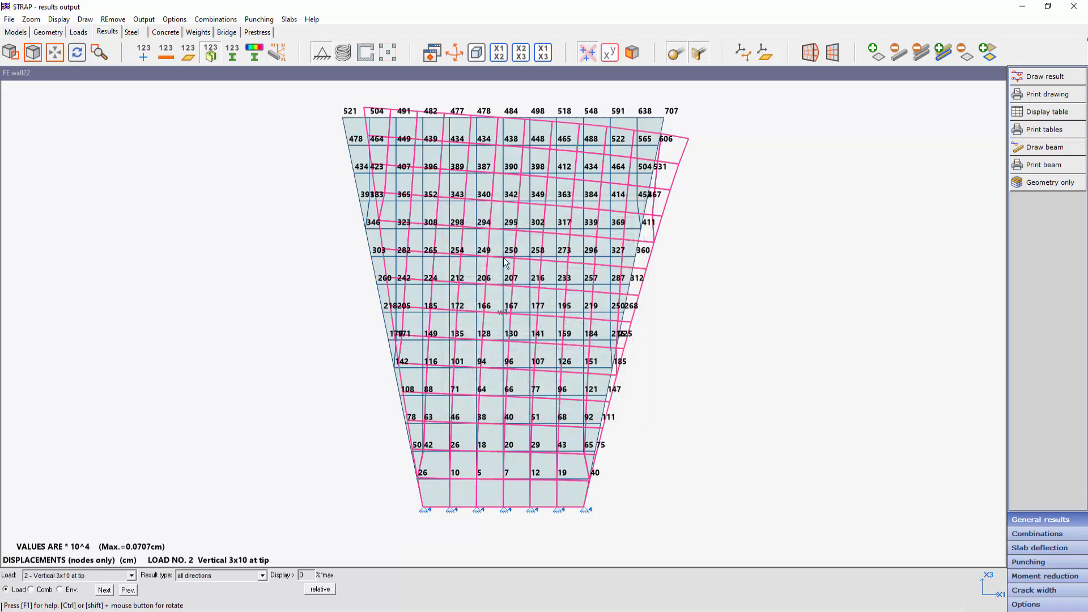
Display the element results contour map of forces in Y direction for load case 2, with colour-filled regions
left_click(1039, 80)
left_click(540, 222)
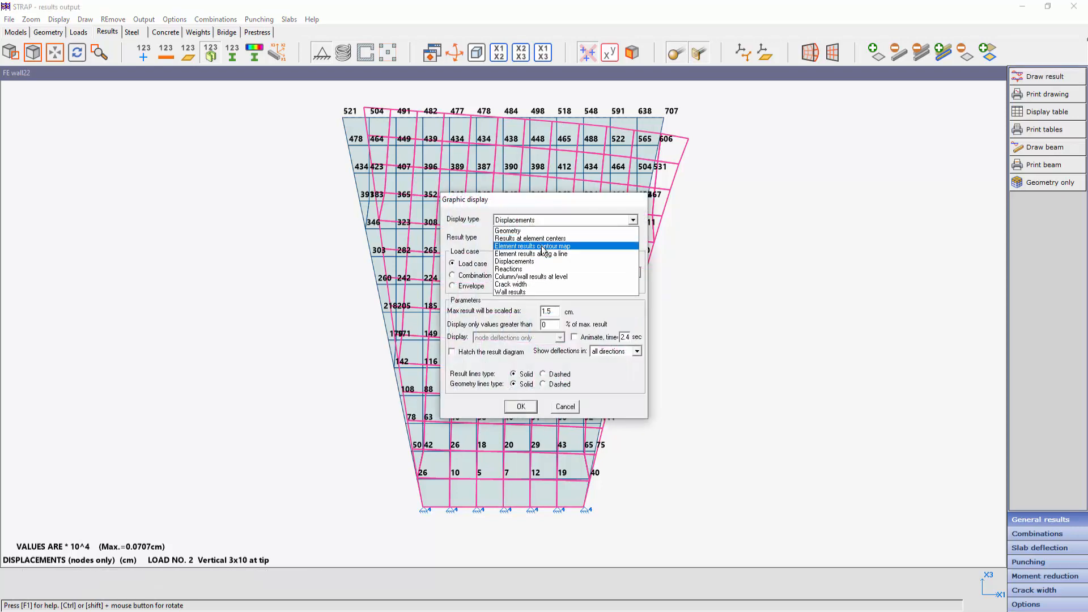
left_click(542, 246)
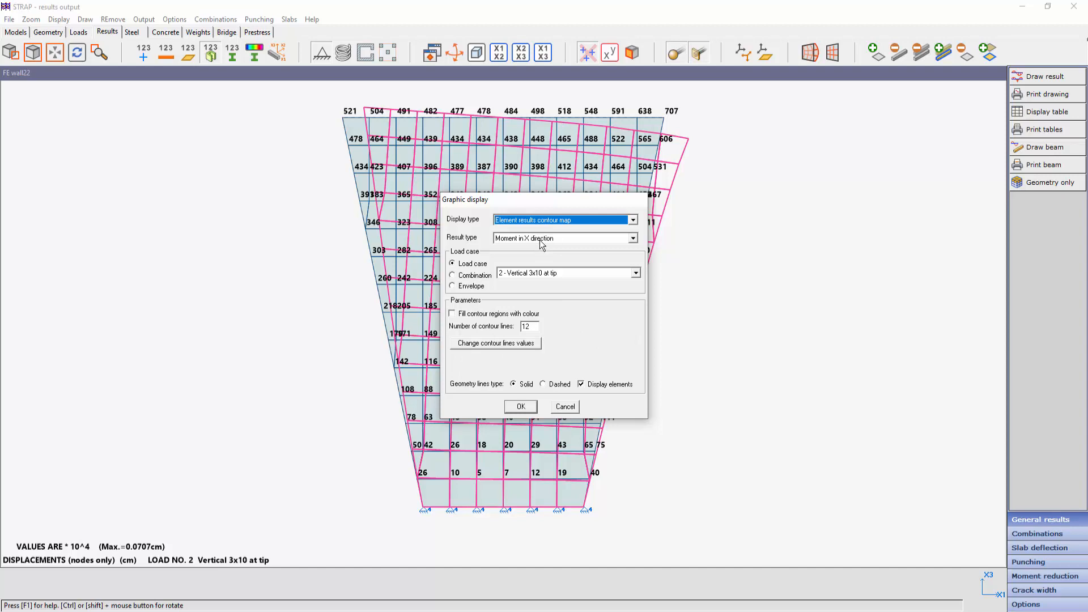
left_click(539, 239)
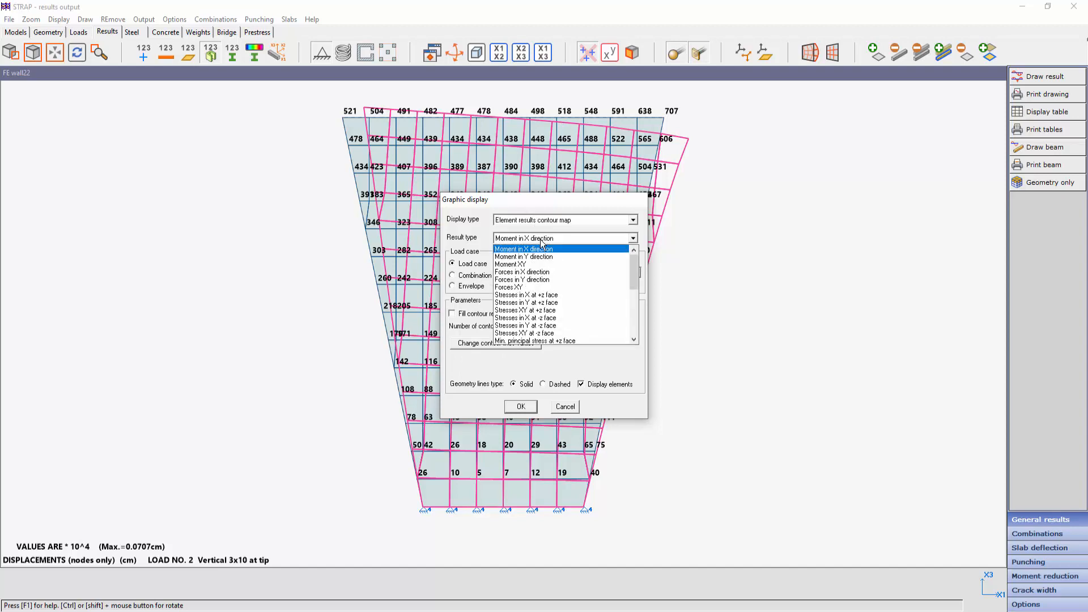
left_click(538, 280)
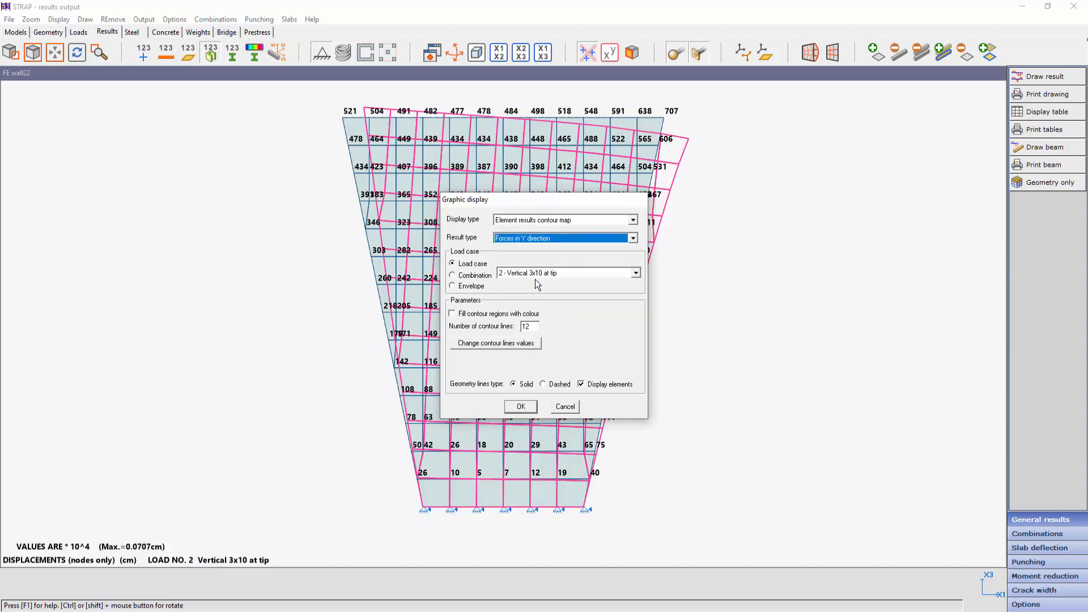
left_click(457, 314)
left_click(520, 406)
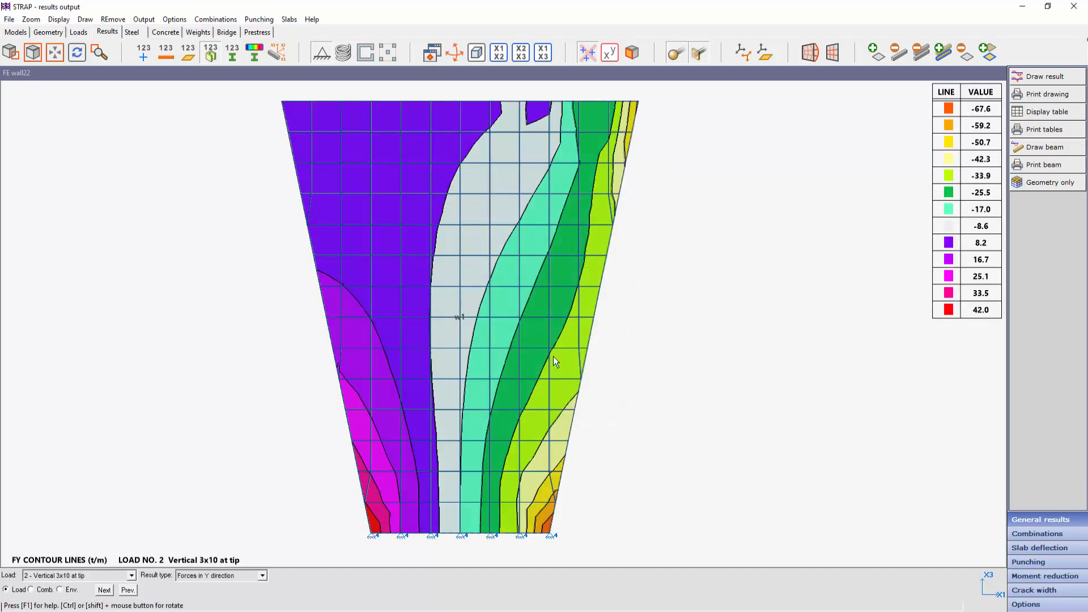
Compute the reinforced concrete design of the tapered wall and dismiss the result summary
left_click(166, 32)
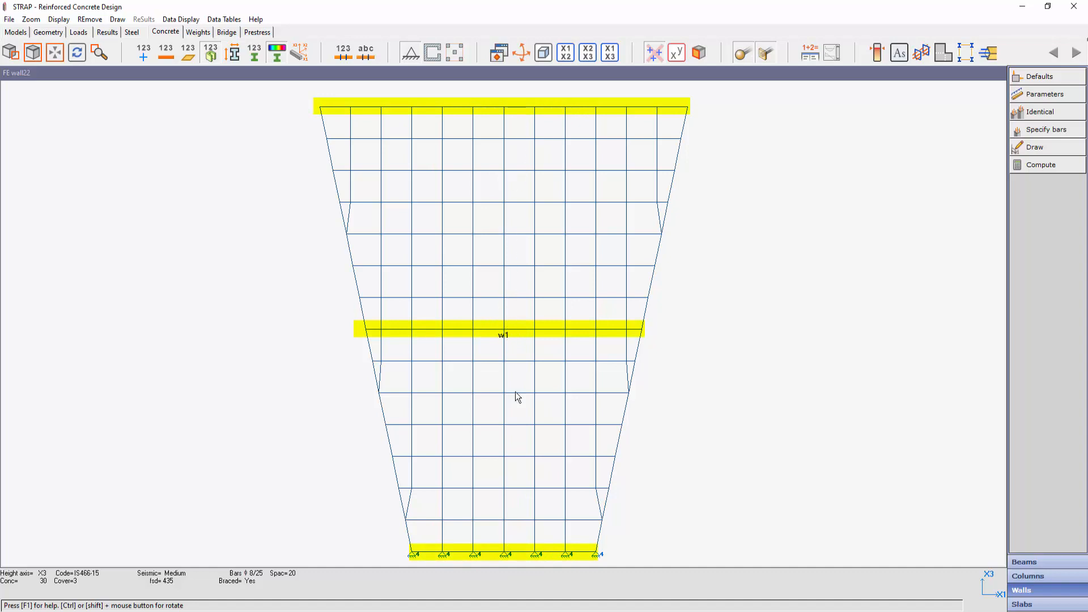
left_click(1041, 165)
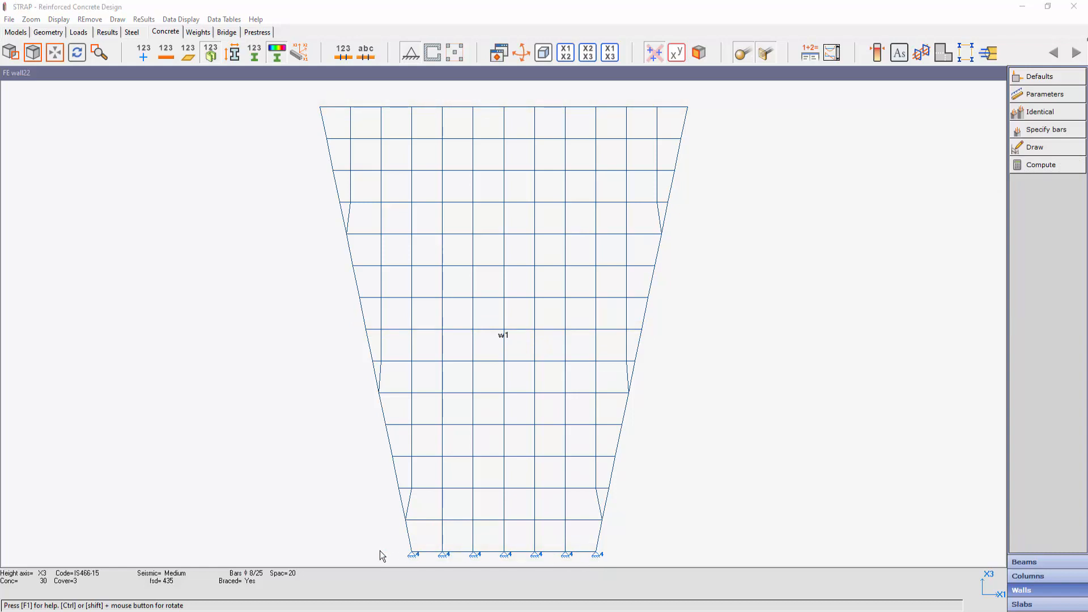
left_click(553, 554)
Display the detailed results for wall 1, design combination only, examine the design loads and reinforcement section, and close the report
left_click(505, 340)
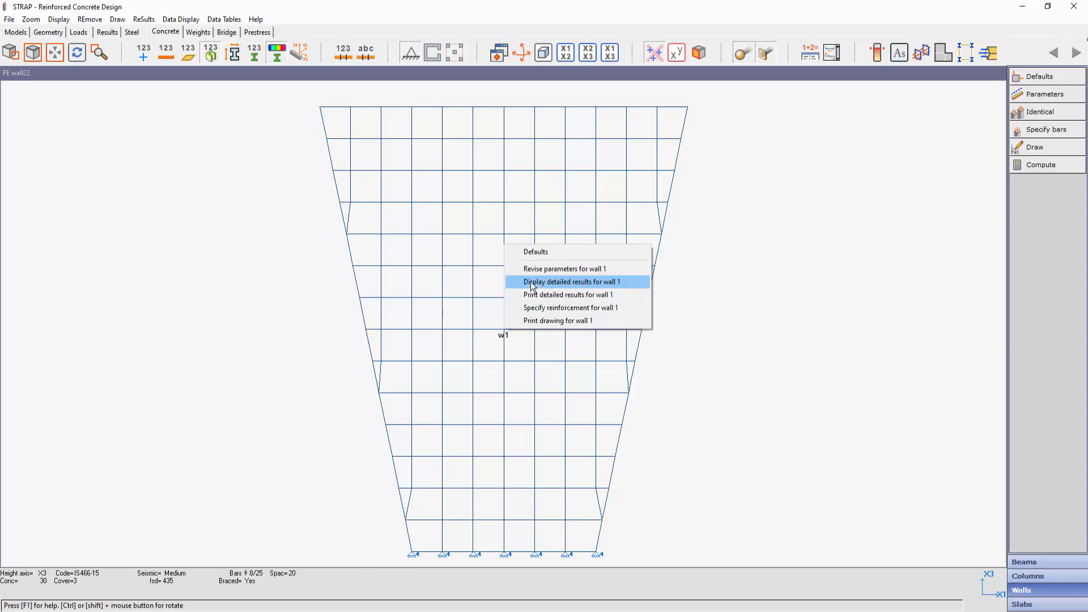
left_click(533, 282)
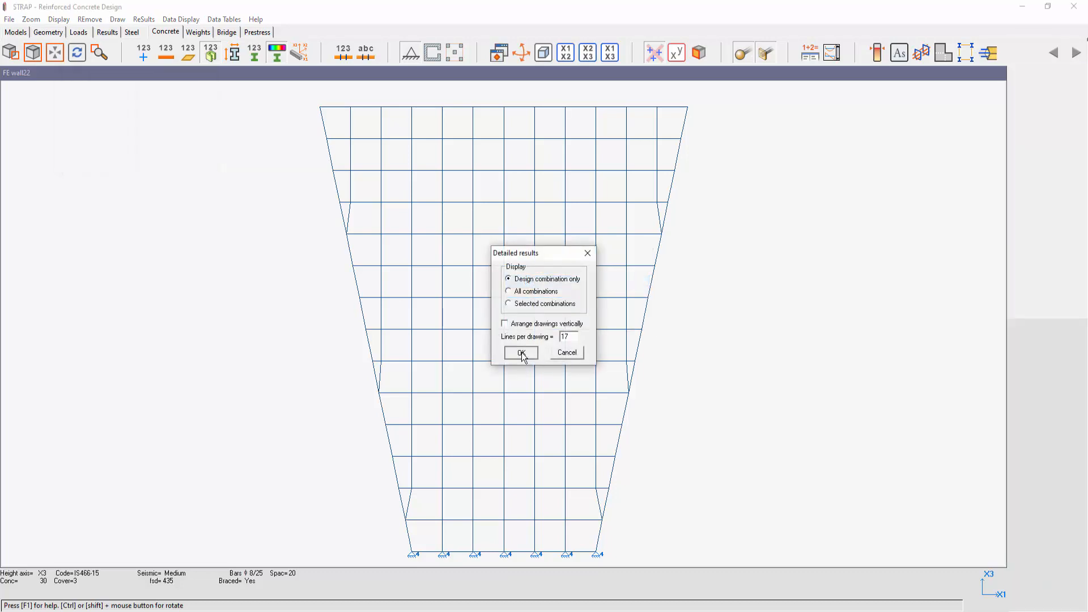
left_click(521, 354)
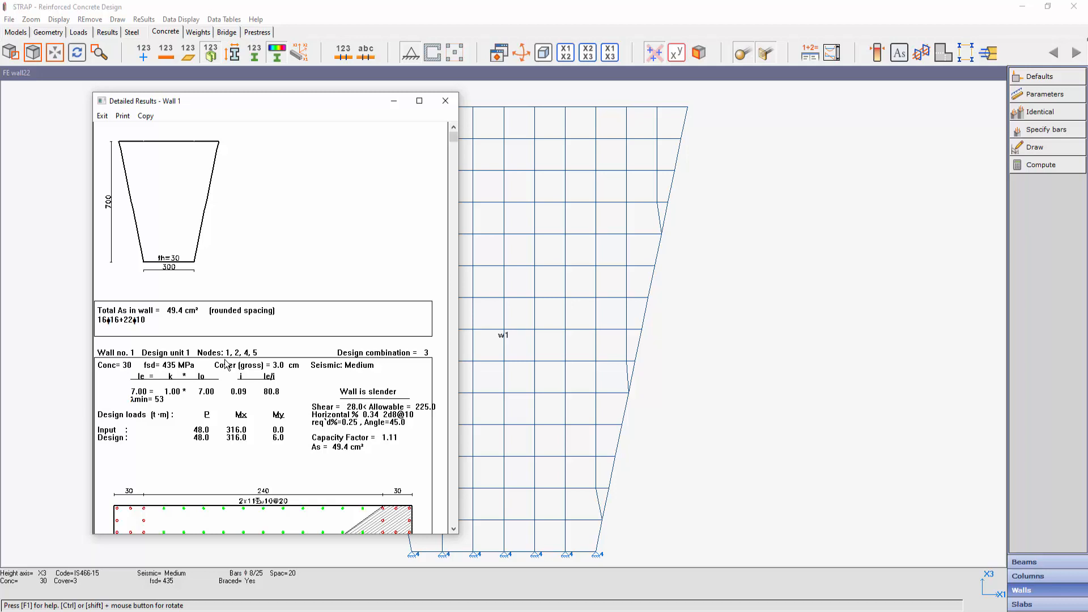
scroll(225, 363, "down", 3)
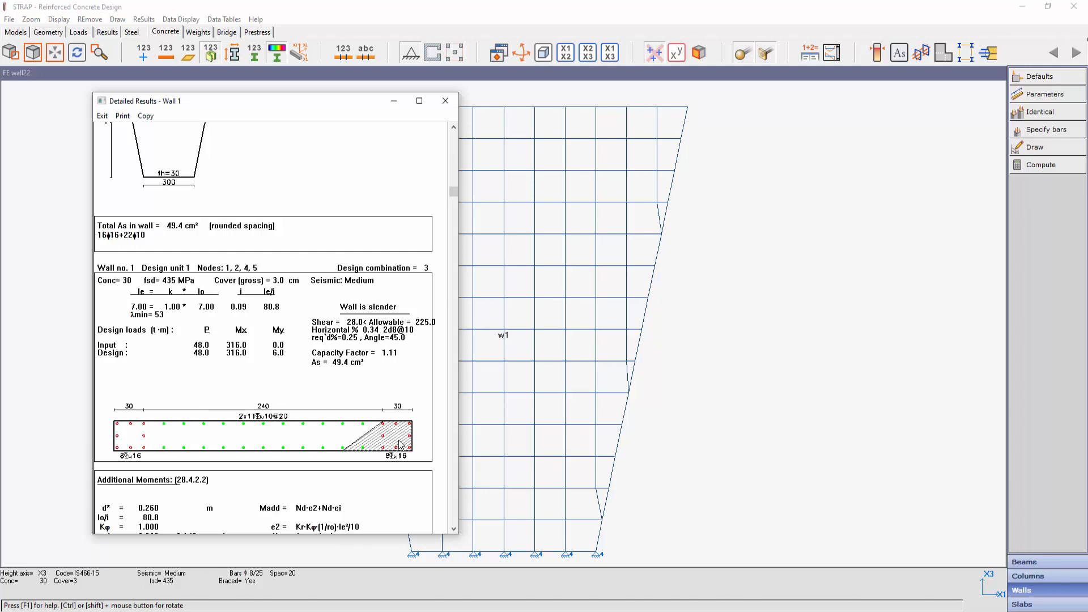
scroll(422, 316, "up", 3)
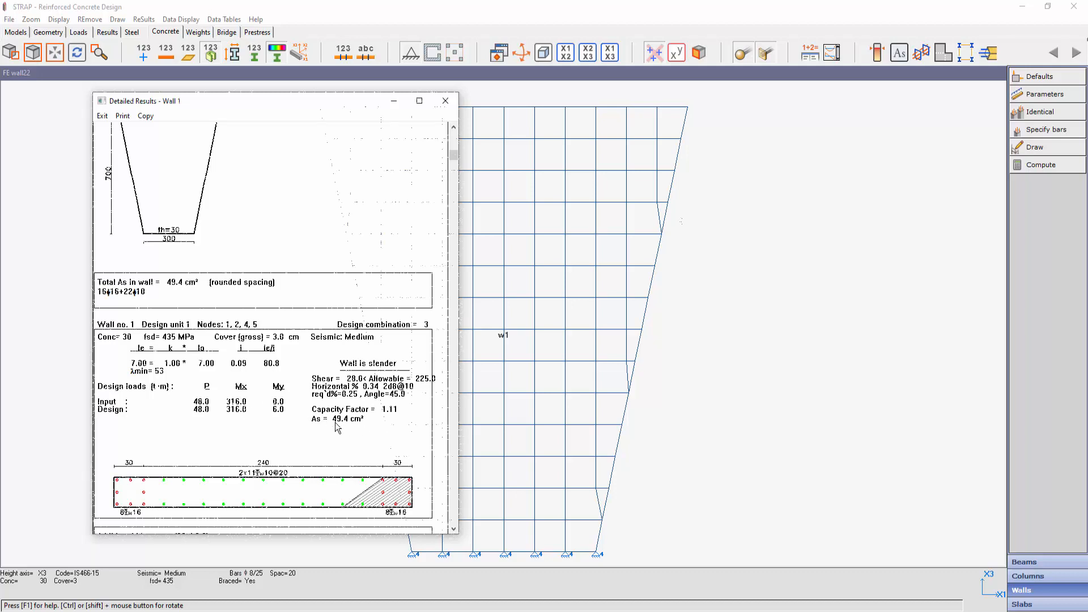
key("Escape")
Create a new landscape drawing, change its sheet size, and open it for editing
left_click(1049, 148)
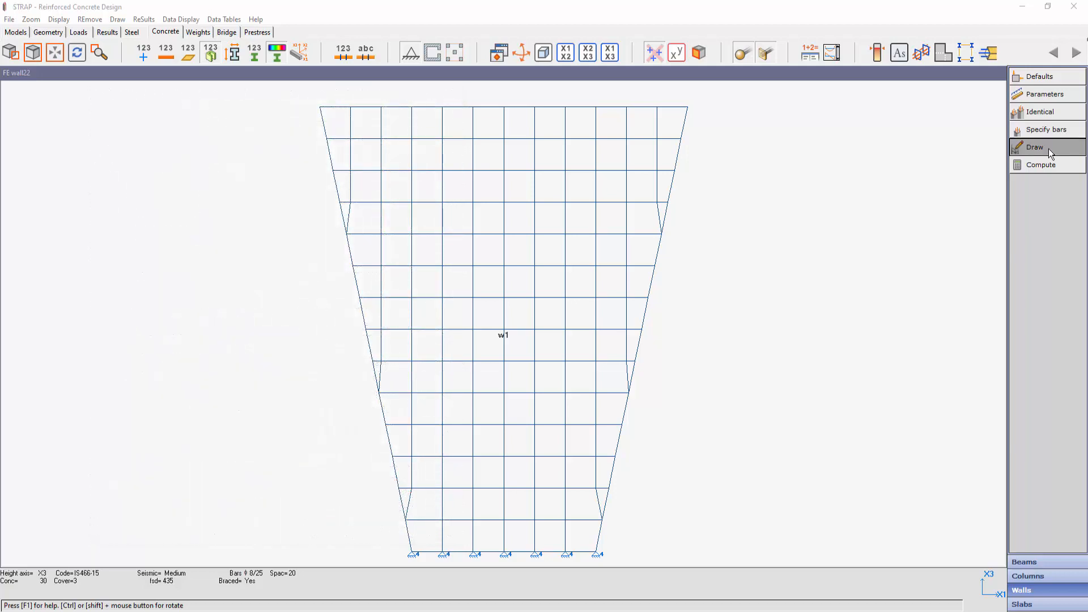
left_click(522, 368)
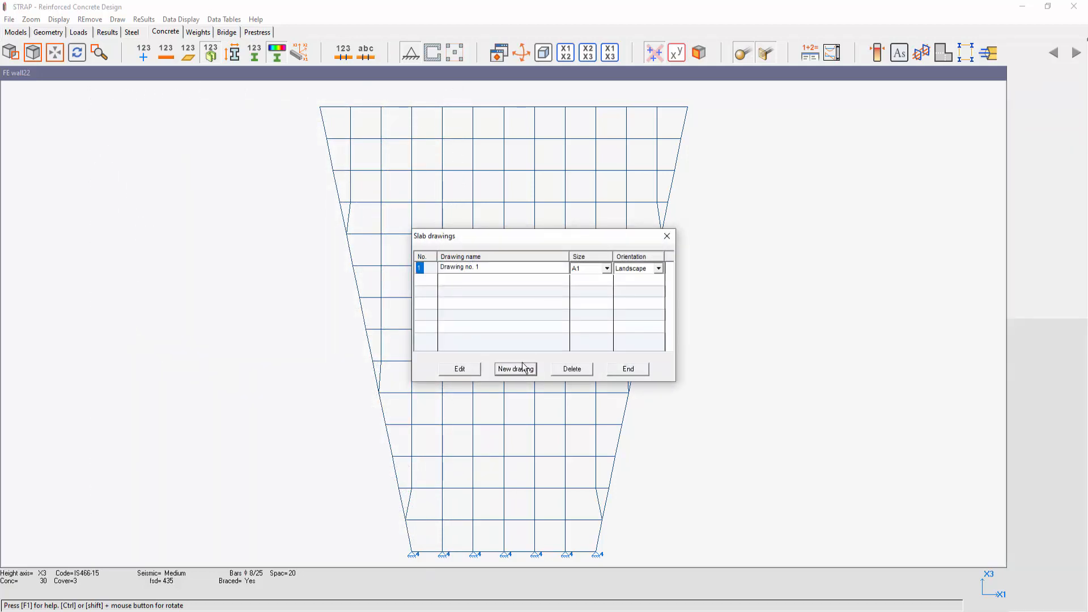
left_click(606, 268)
left_click(593, 289)
left_click(461, 369)
Add a section with vertical reinforcement of wall 1 at scale 1:50 and place it on the drawing sheet
left_click(1037, 77)
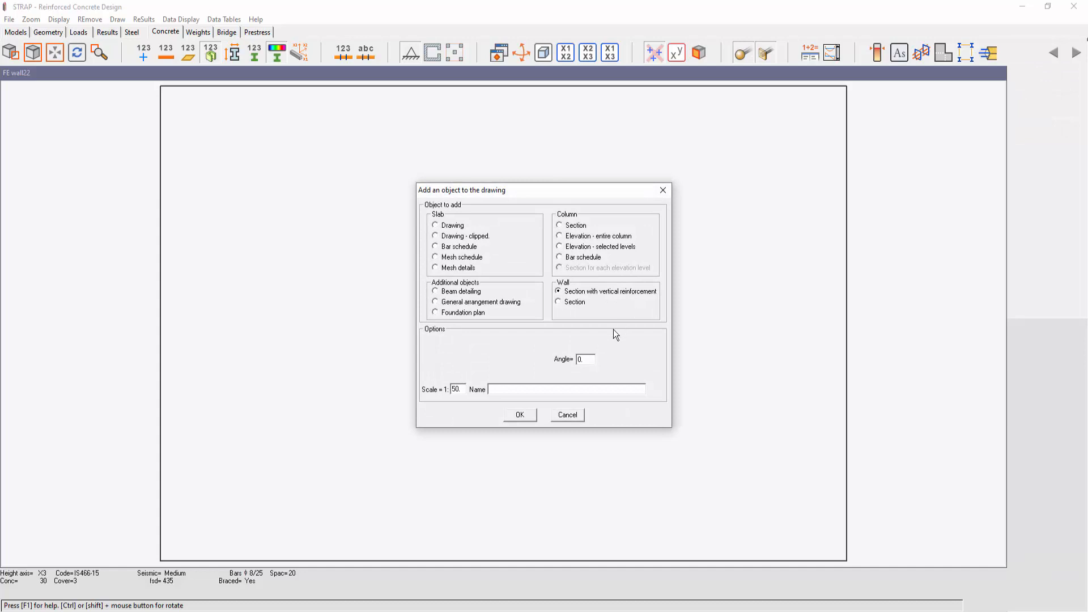
left_click(530, 415)
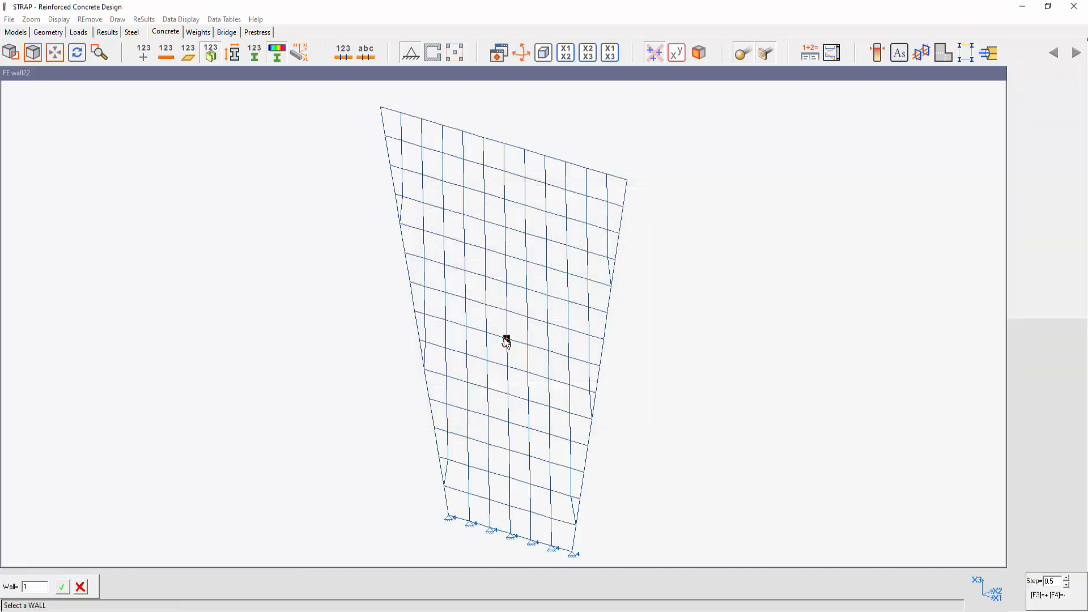
left_click(507, 342)
left_click(323, 396)
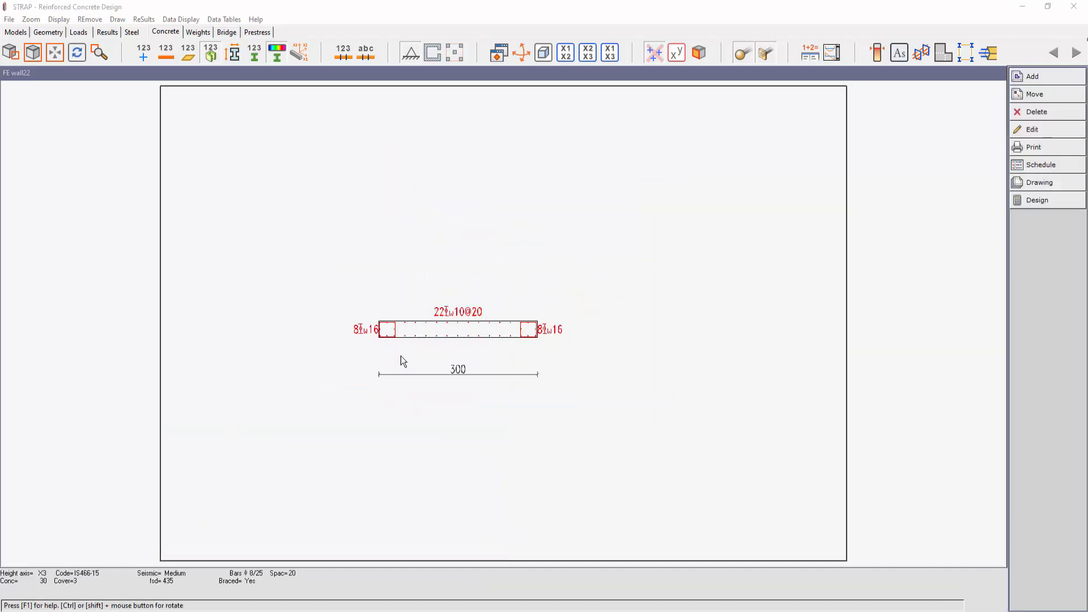
scroll(401, 356, "up", 6)
middle_click_drag(386, 363, 520, 344)
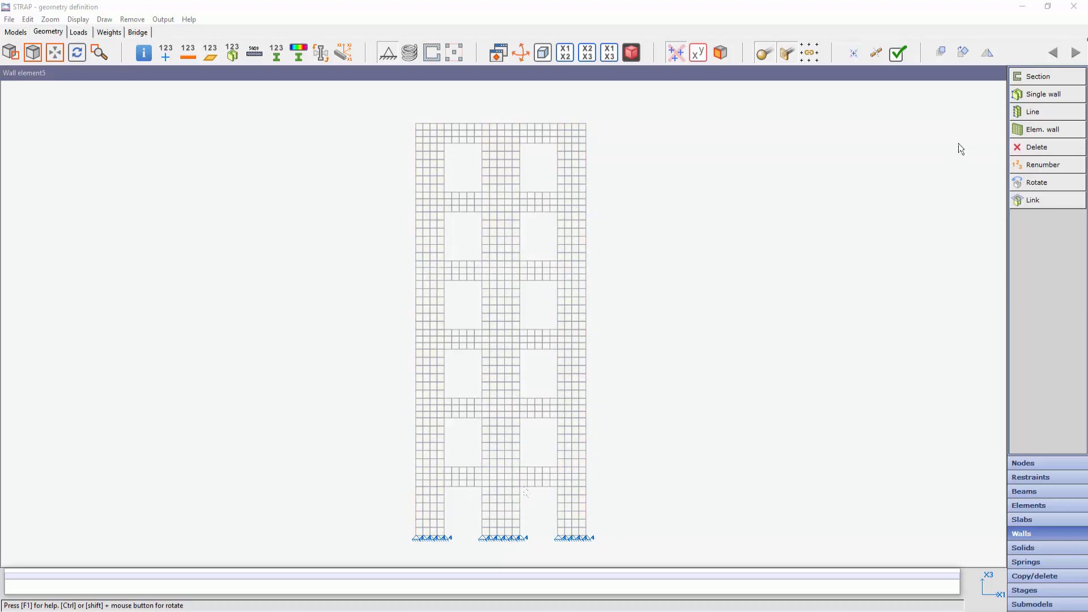
Define the full height of the left pier as element wall 1 by its four corner nodes and display wall numbers
left_click(1028, 133)
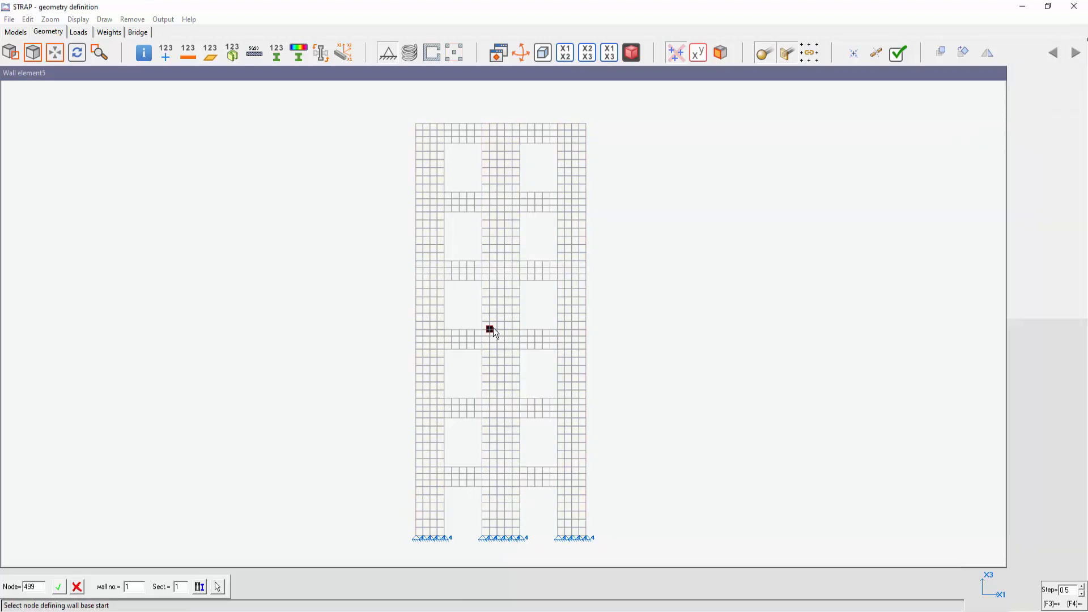
left_click(414, 543)
left_click(447, 536)
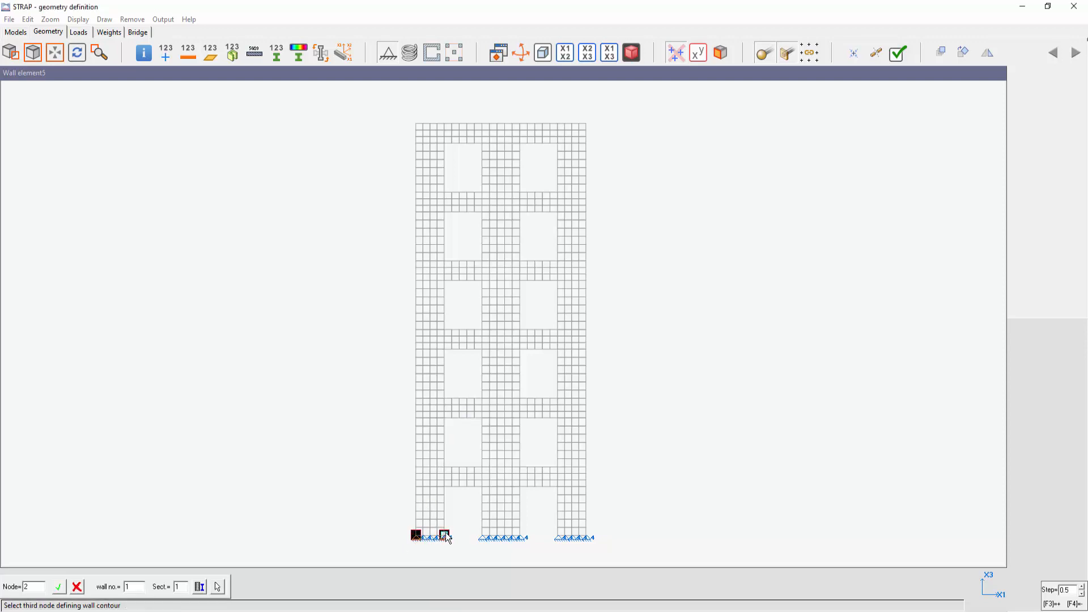
left_click(448, 125)
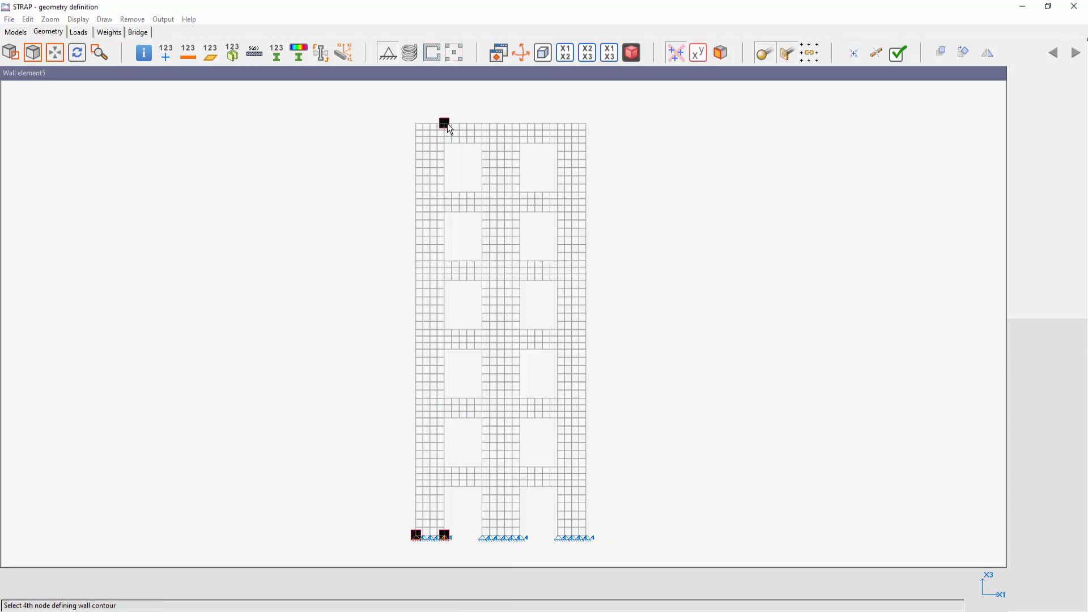
left_click(416, 124)
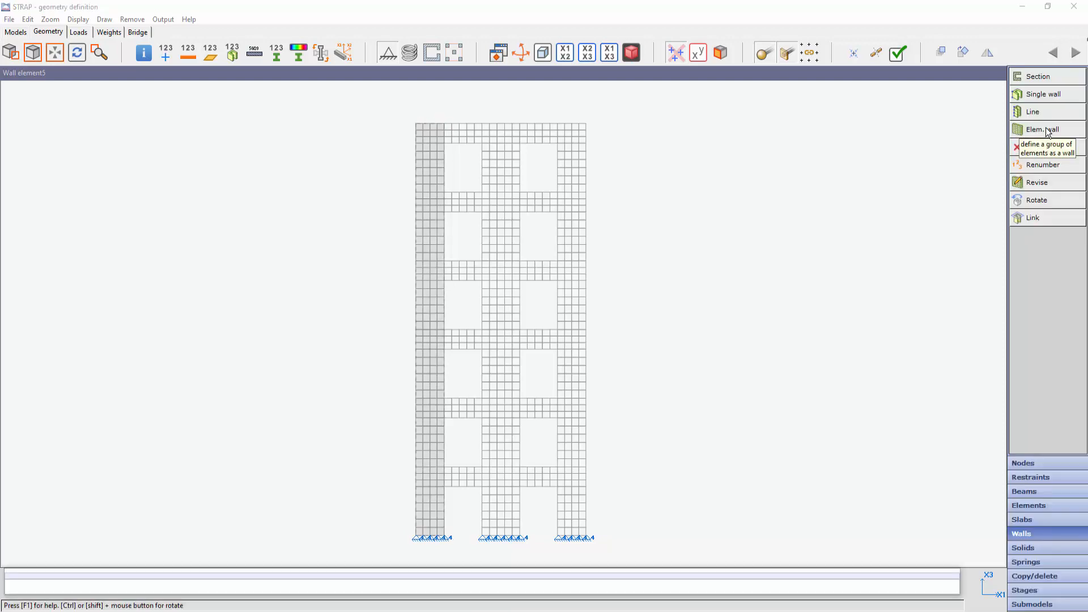
left_click(232, 57)
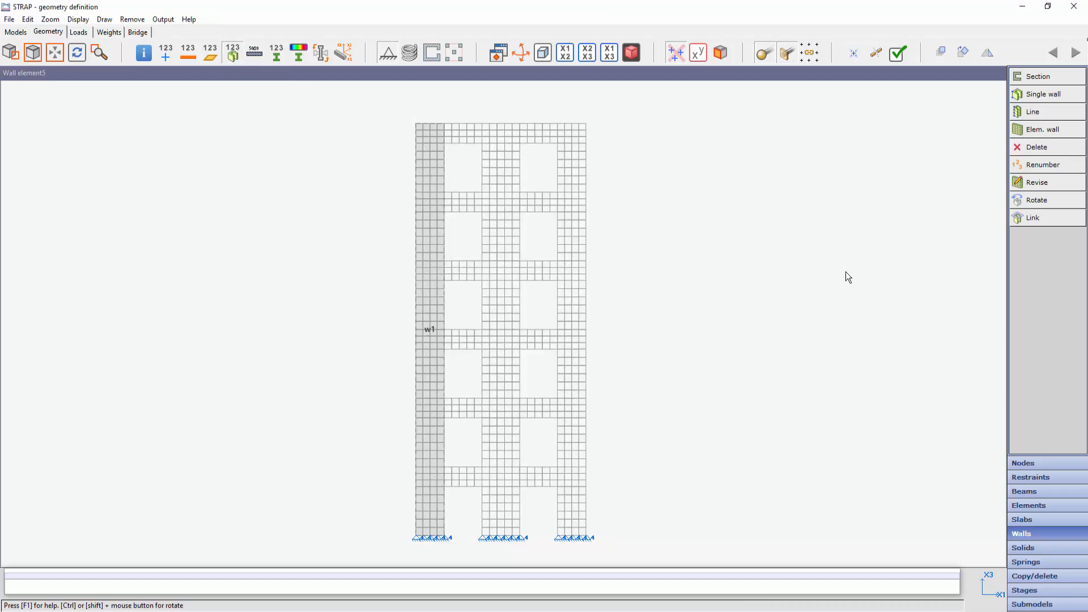
Split wall 1 into storey-height walls at the five intermediate floor levels along its outer edge
left_click(1039, 182)
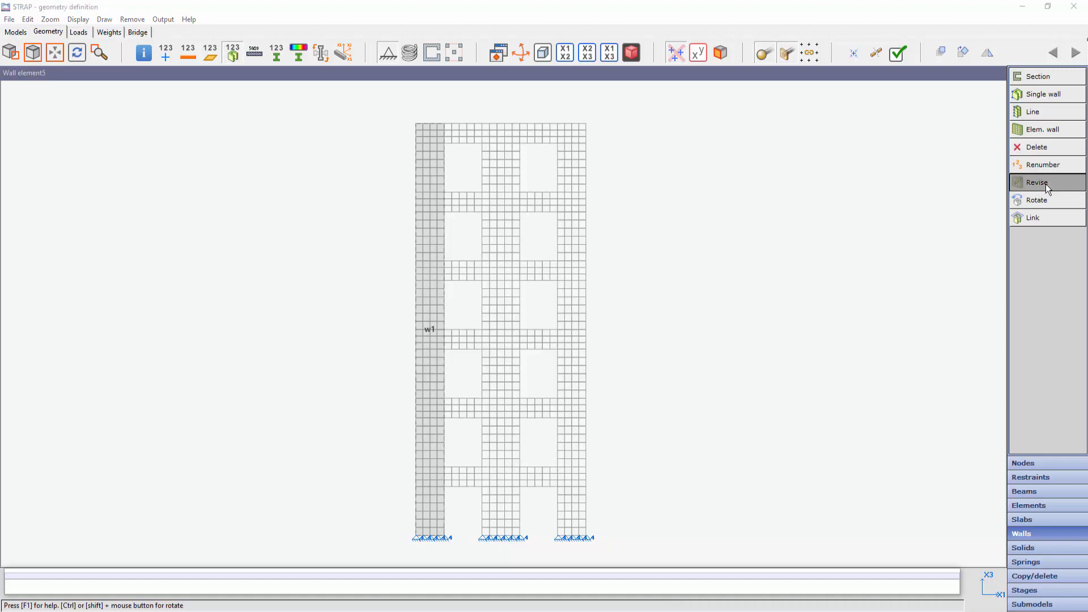
left_click(535, 314)
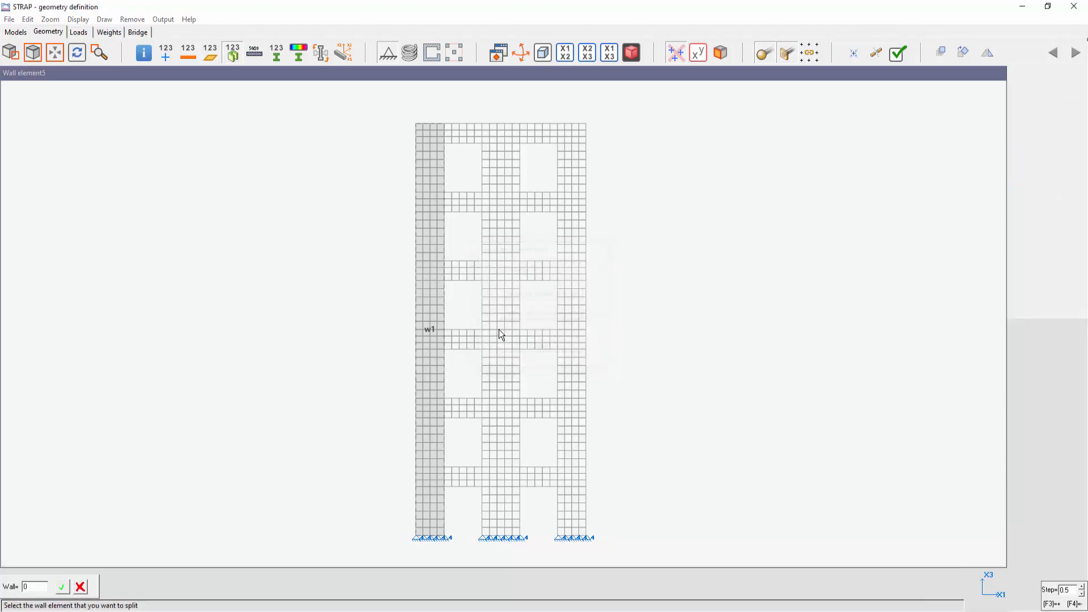
left_click(429, 326)
left_click(430, 322)
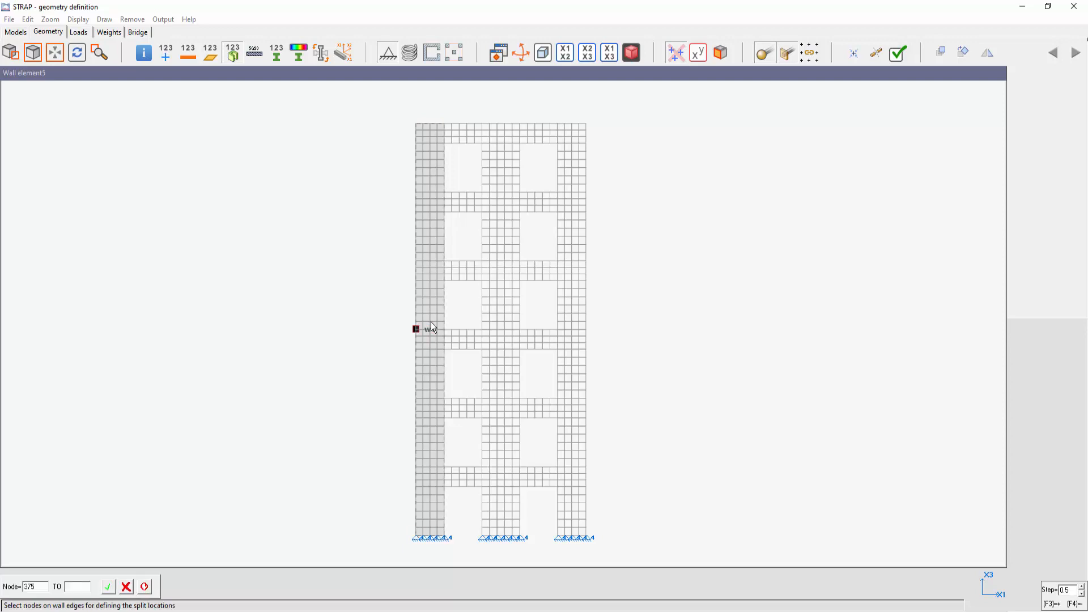
left_click(417, 466)
left_click(417, 398)
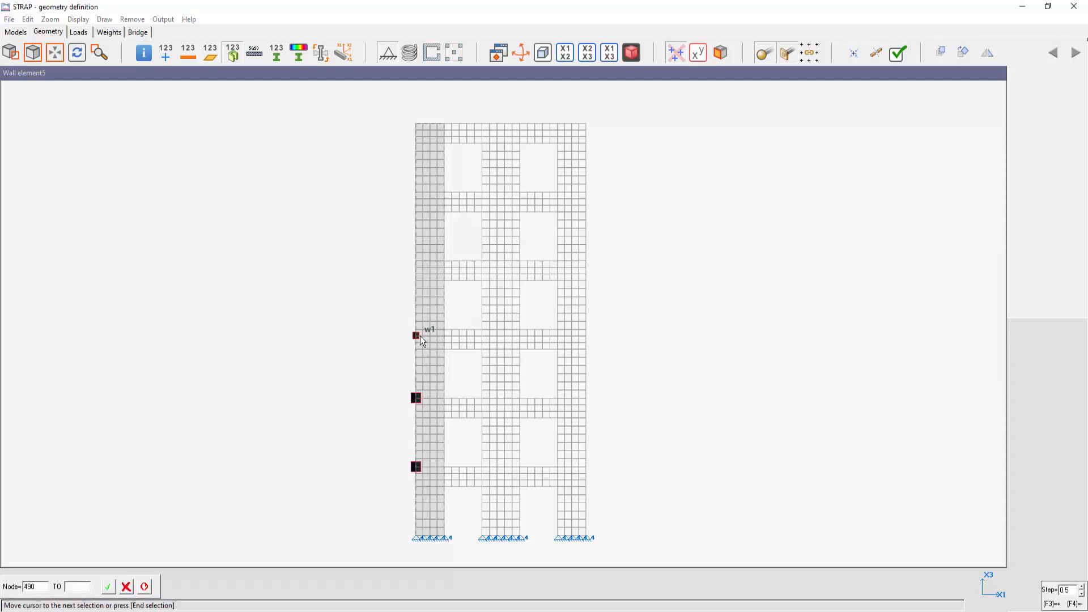
left_click(417, 329)
left_click(417, 260)
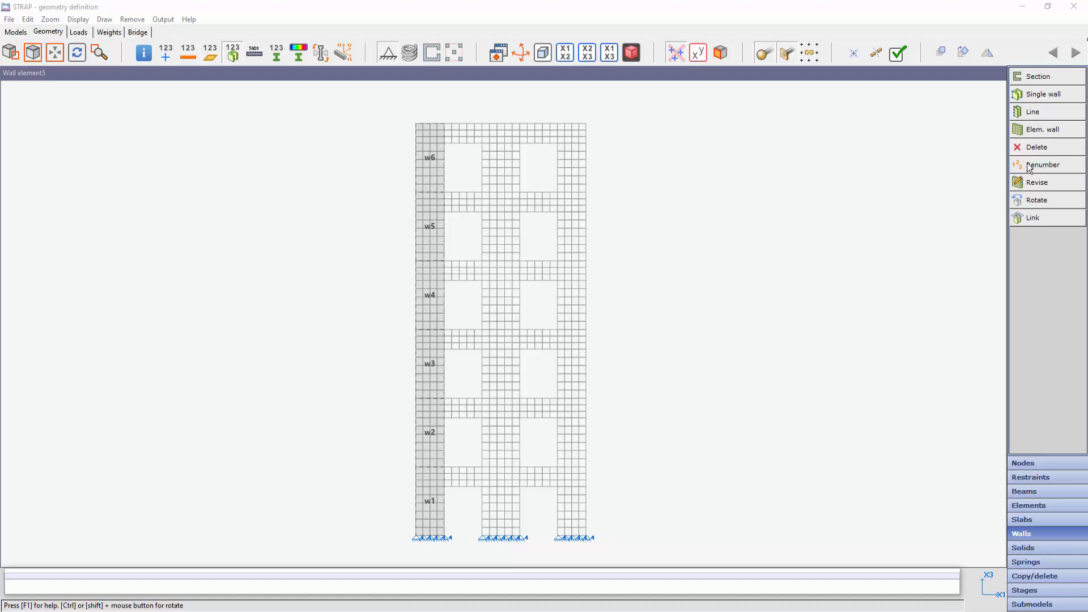
Define the full height of the middle pier as element wall 7 by its four corner nodes
left_click(1042, 130)
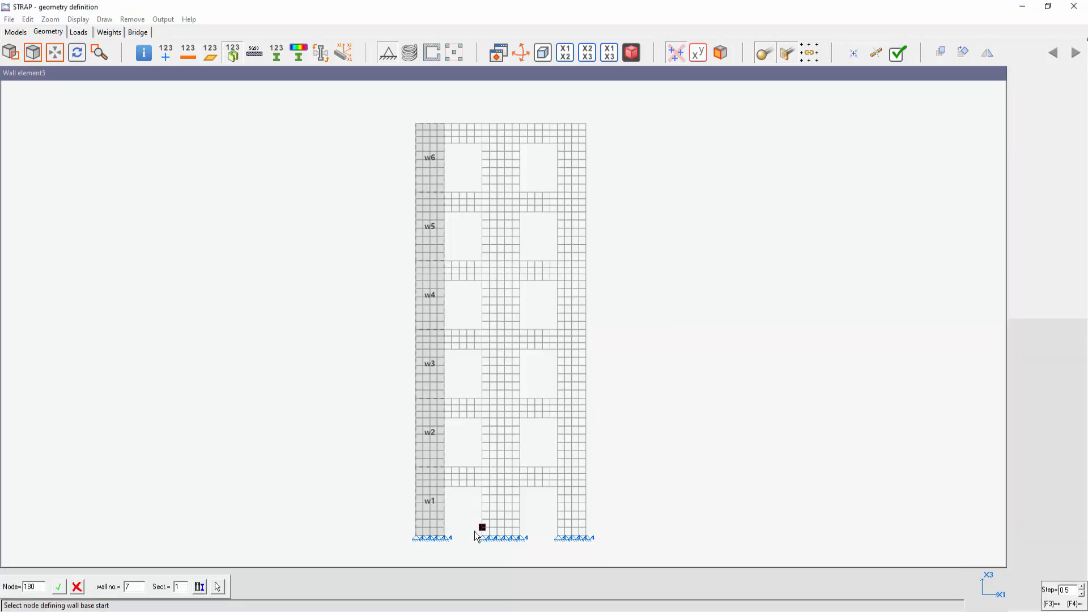
left_click(483, 536)
left_click(520, 536)
left_click(519, 124)
left_click(482, 124)
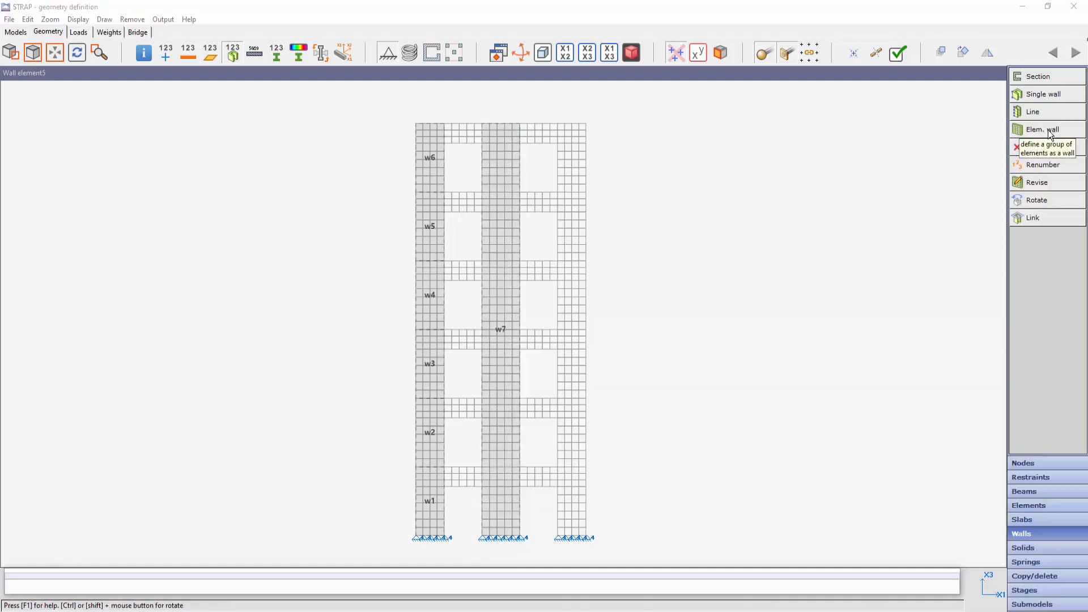
Split wall 7 into storey-height walls at the five intermediate floor levels
left_click(1043, 180)
left_click(543, 316)
left_click(502, 333)
left_click(482, 468)
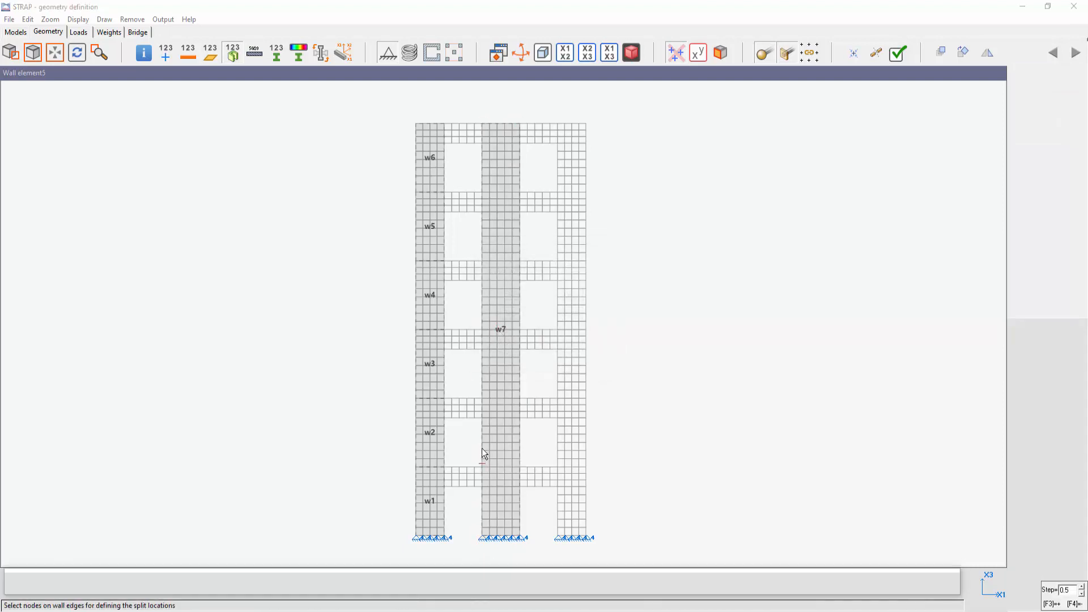
left_click(482, 398)
left_click(482, 330)
left_click(482, 261)
double_click(482, 192)
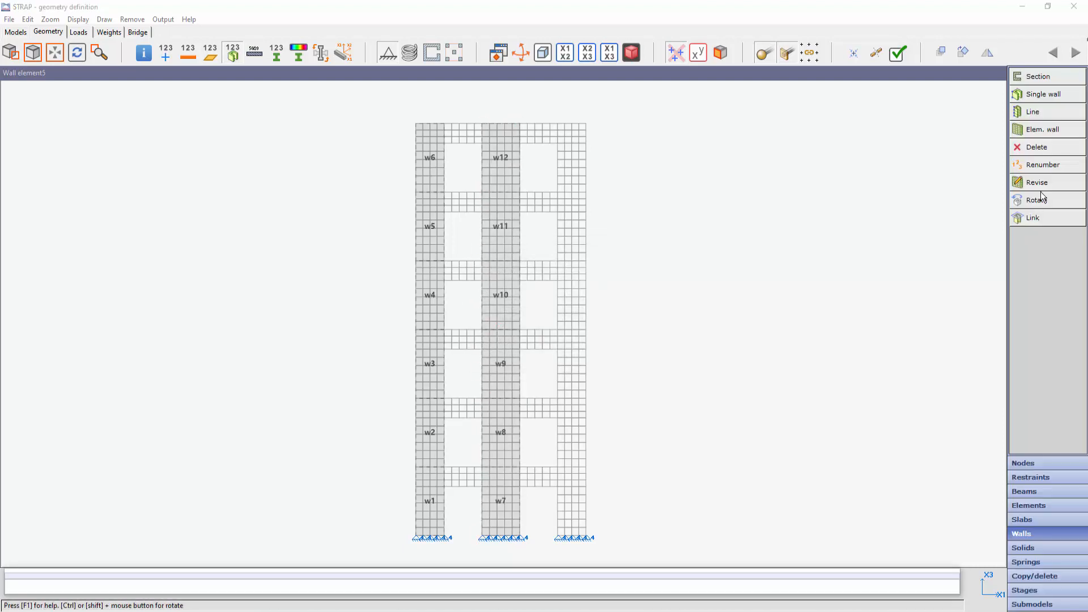
Define the full height of the right pier as element wall 13 by its four corner nodes
left_click(1048, 130)
left_click(558, 535)
left_click(587, 535)
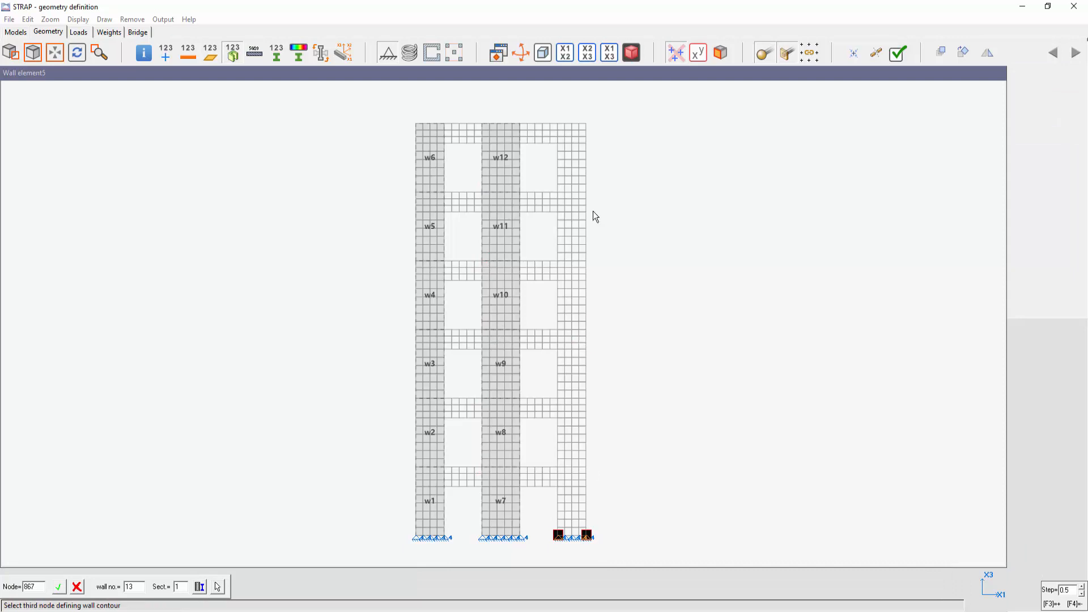
left_click(587, 123)
left_click(558, 123)
Split wall 13 into storey-height walls at the five intermediate floor levels along its inner edge
left_click(1046, 180)
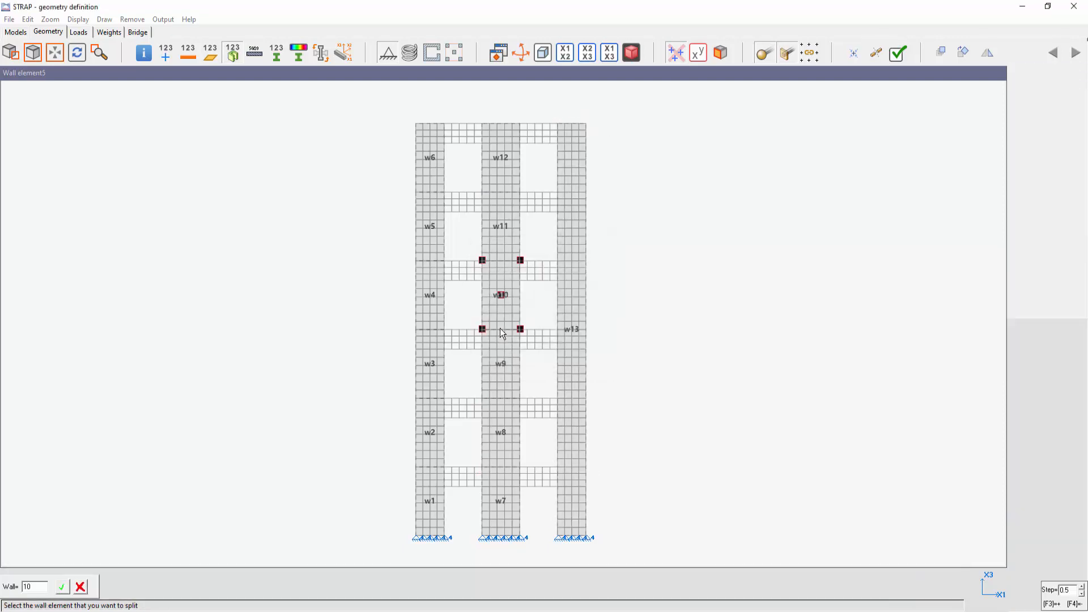
left_click(503, 337)
left_click(559, 467)
left_click(558, 398)
left_click(558, 329)
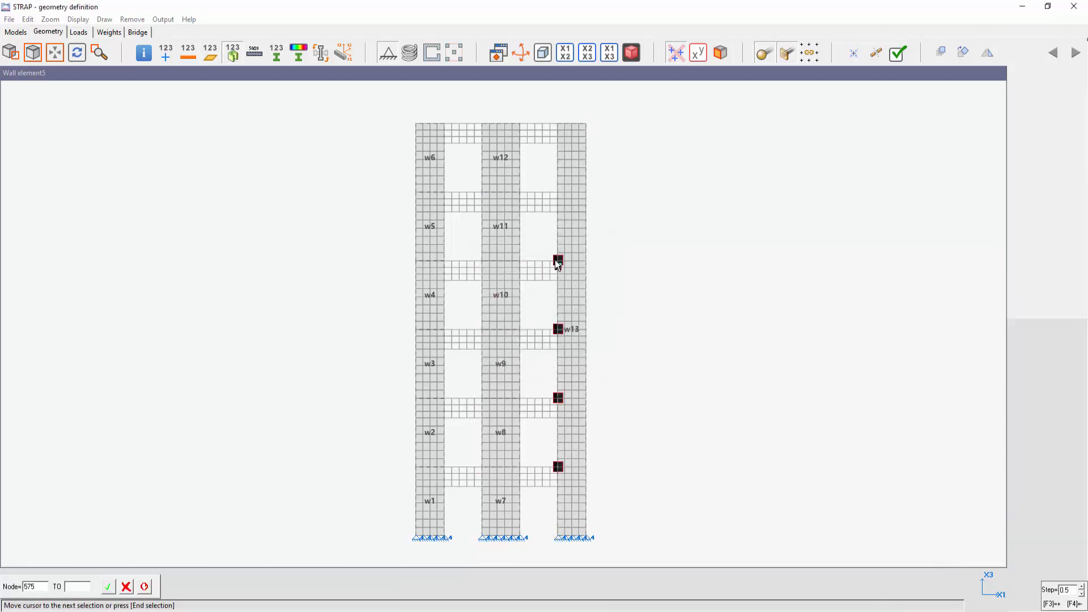
left_click(558, 260)
left_click(557, 193)
left_click(559, 191)
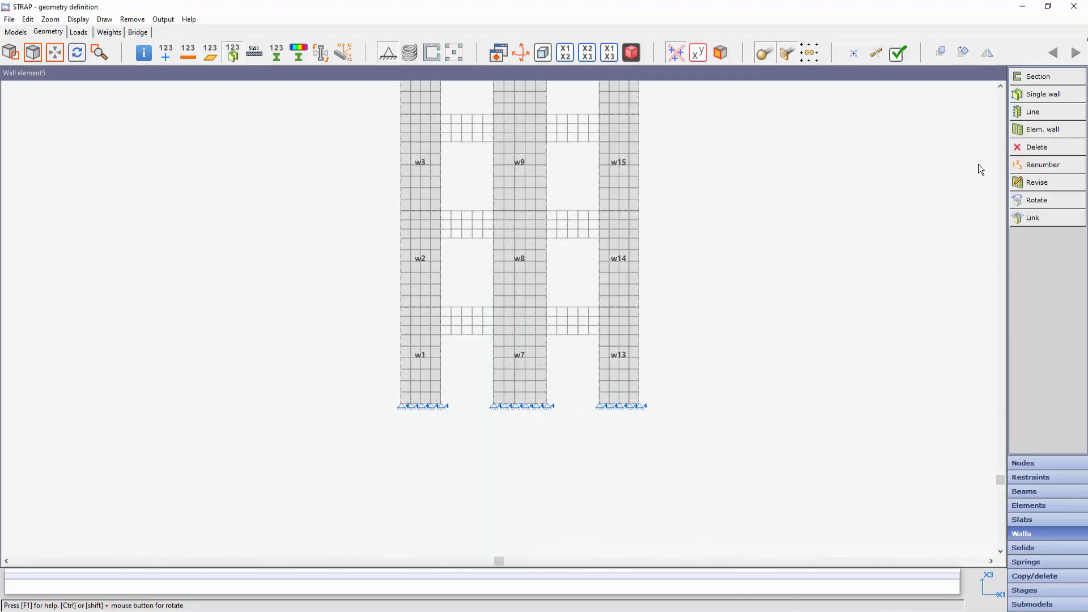
Define the lowest coupling beam between the left and middle piers as element wall 19, starting from its end at the left pier
left_click(1040, 130)
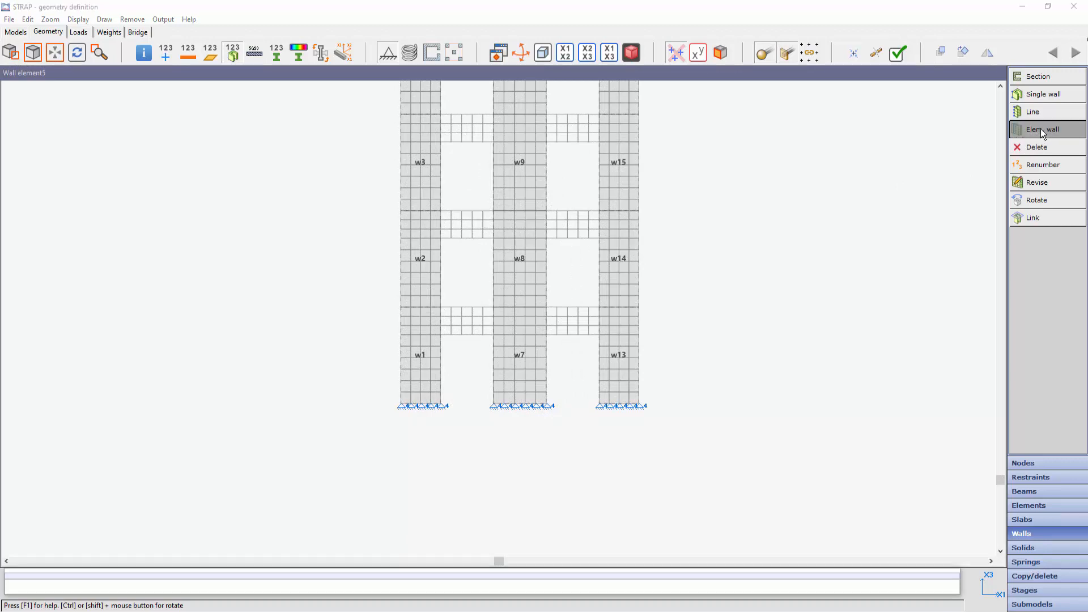
left_click(442, 307)
left_click(441, 335)
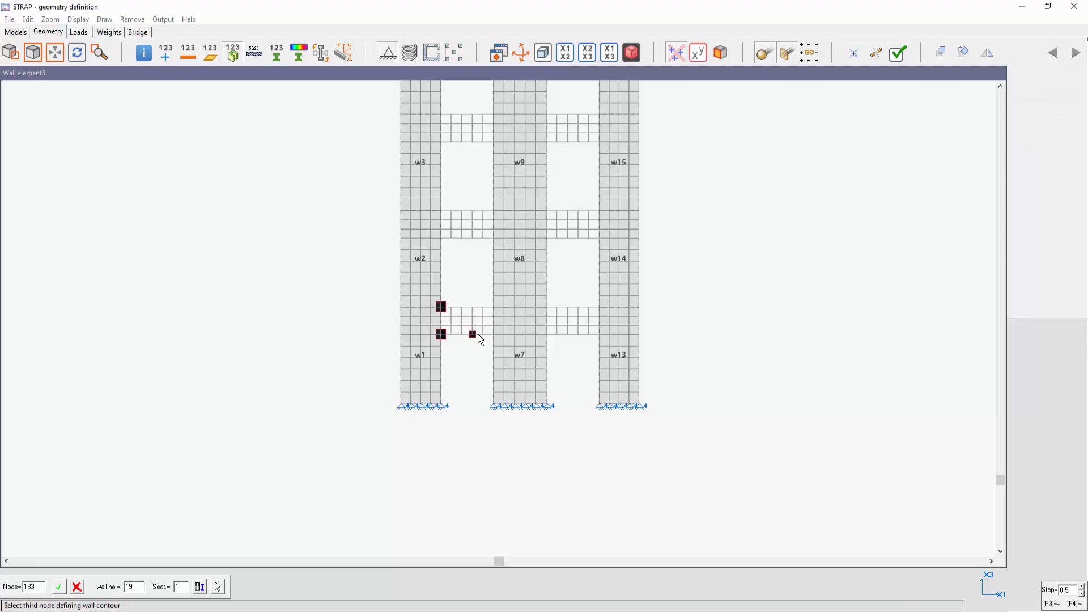
left_click(494, 334)
left_click(496, 307)
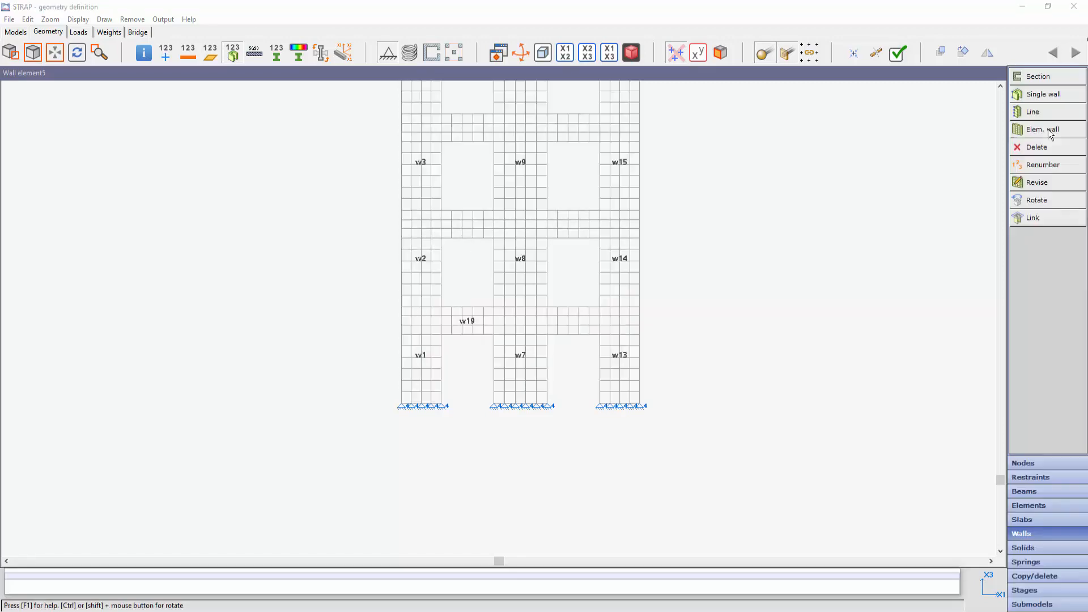
Display the local axes for wall design units and hide the wall numbers
left_click(78, 19)
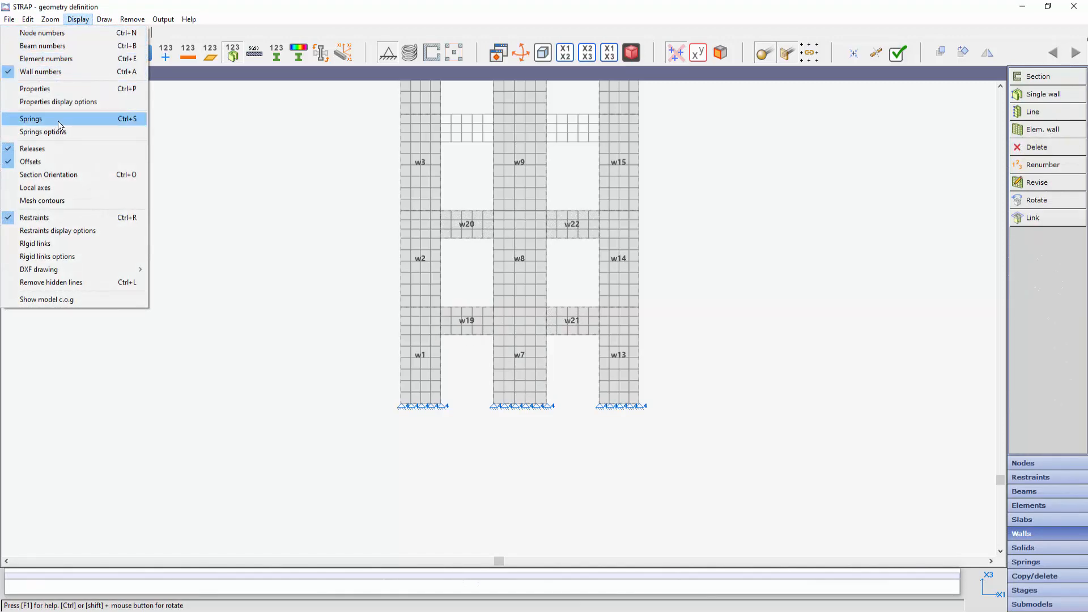
left_click(39, 188)
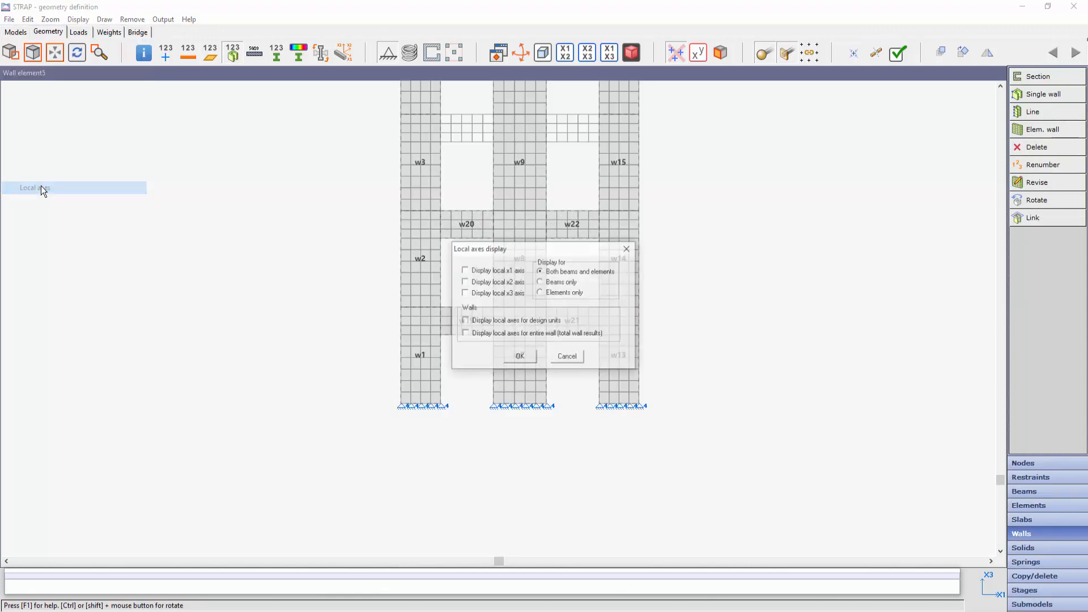
left_click(487, 326)
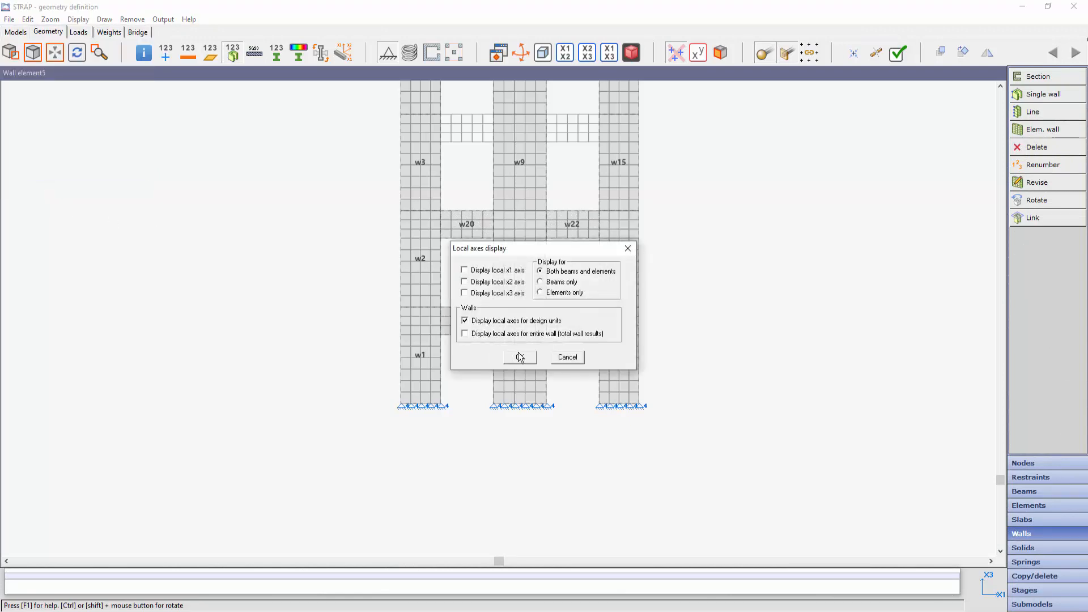
left_click(519, 357)
scroll(443, 386, "up", 2)
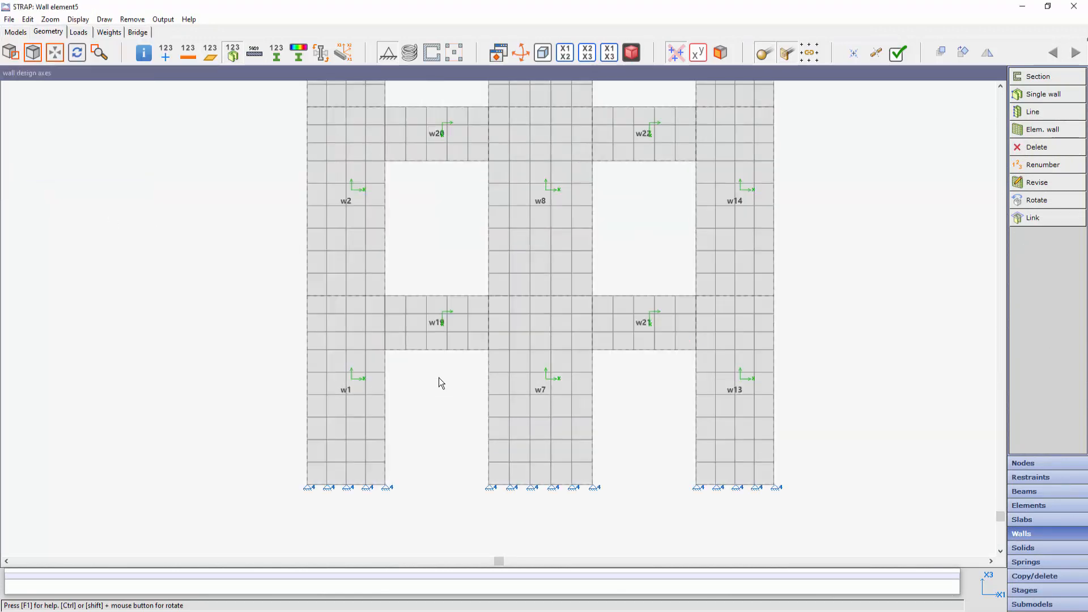
left_click(234, 56)
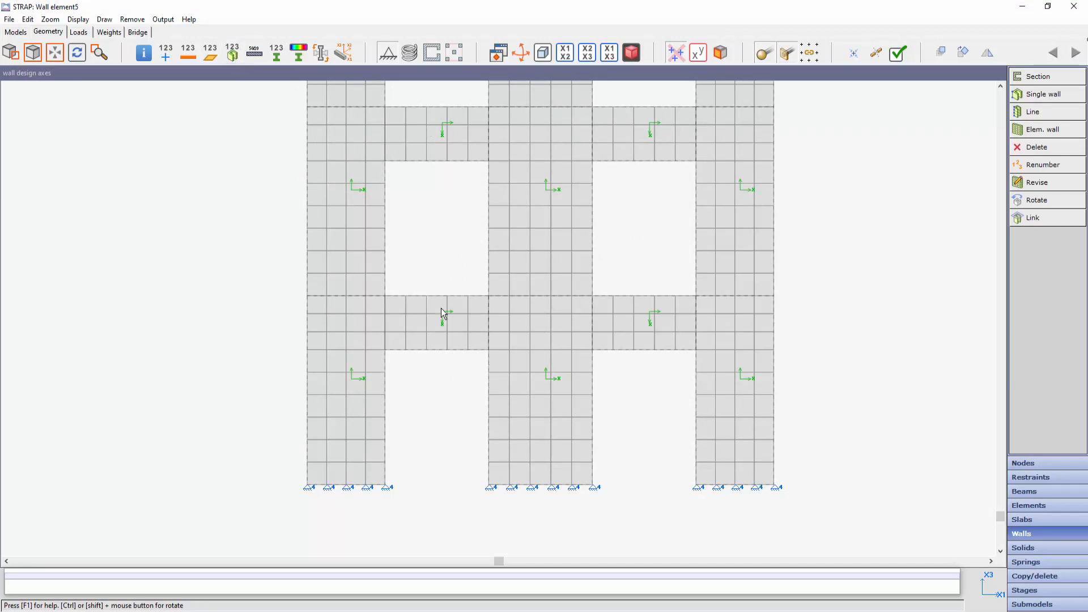
Create a new load case titled A in the loads definition
left_click(78, 31)
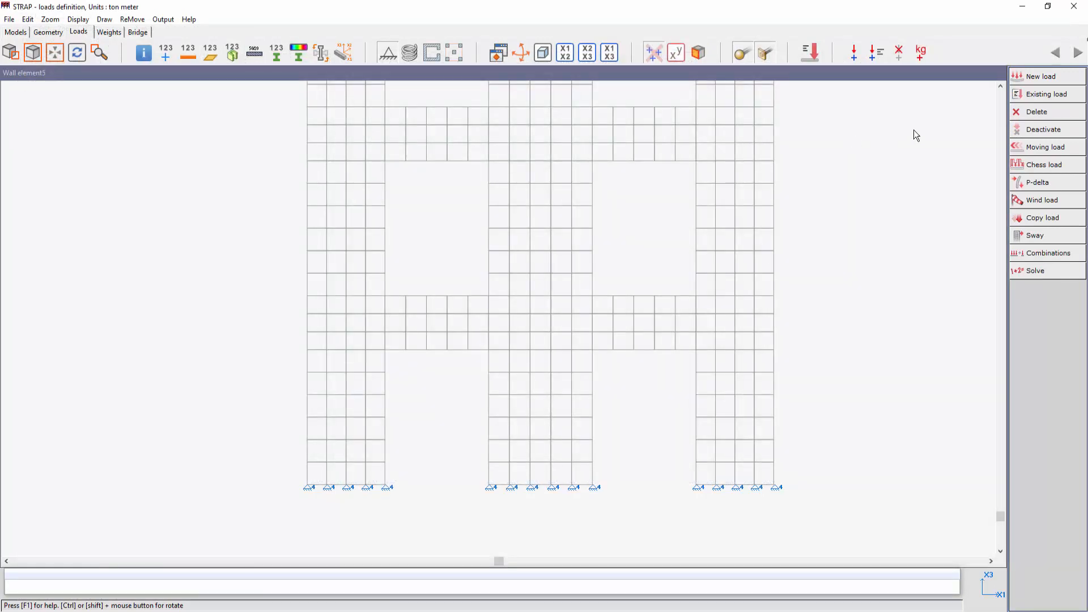
left_click(1048, 96)
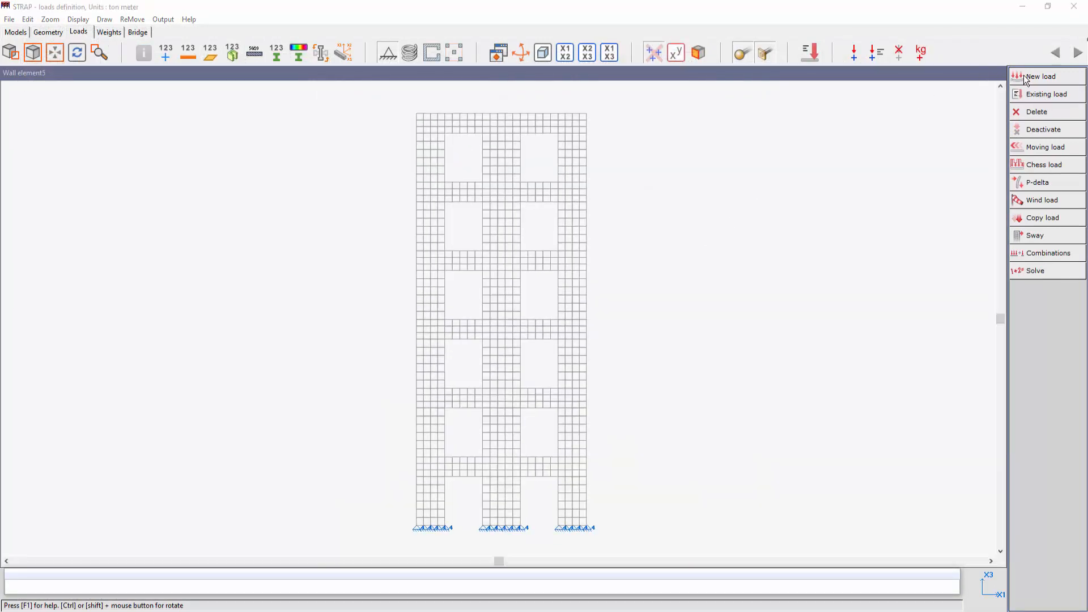
left_click(1027, 78)
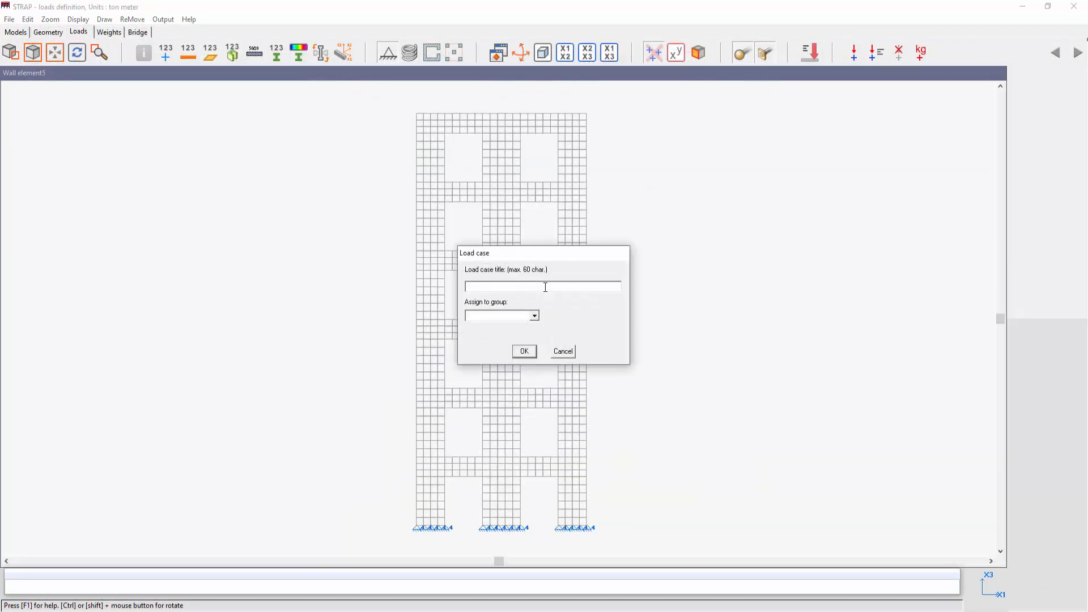
left_click(524, 352)
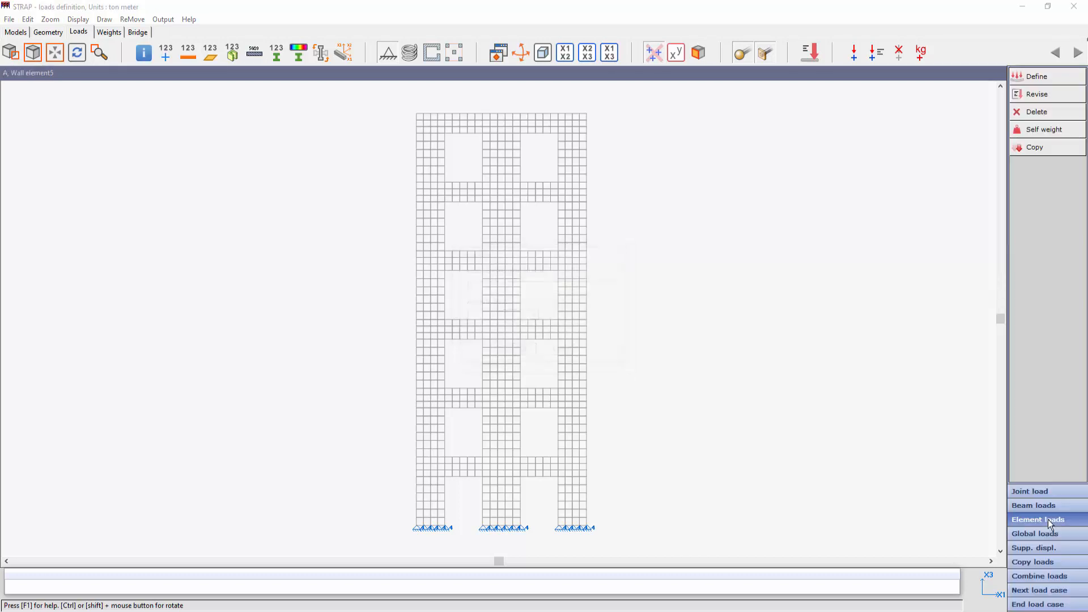
Apply a joint load of FX1 = 10 ton at the wall's top-left corner node and end the load case
left_click(1048, 78)
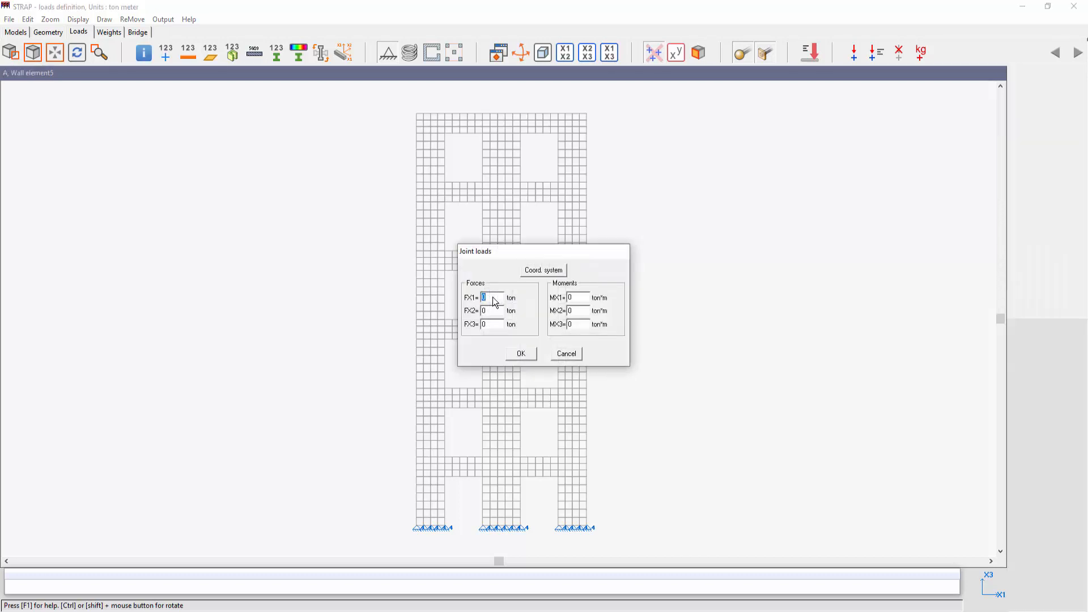
left_click(521, 353)
left_click(512, 266)
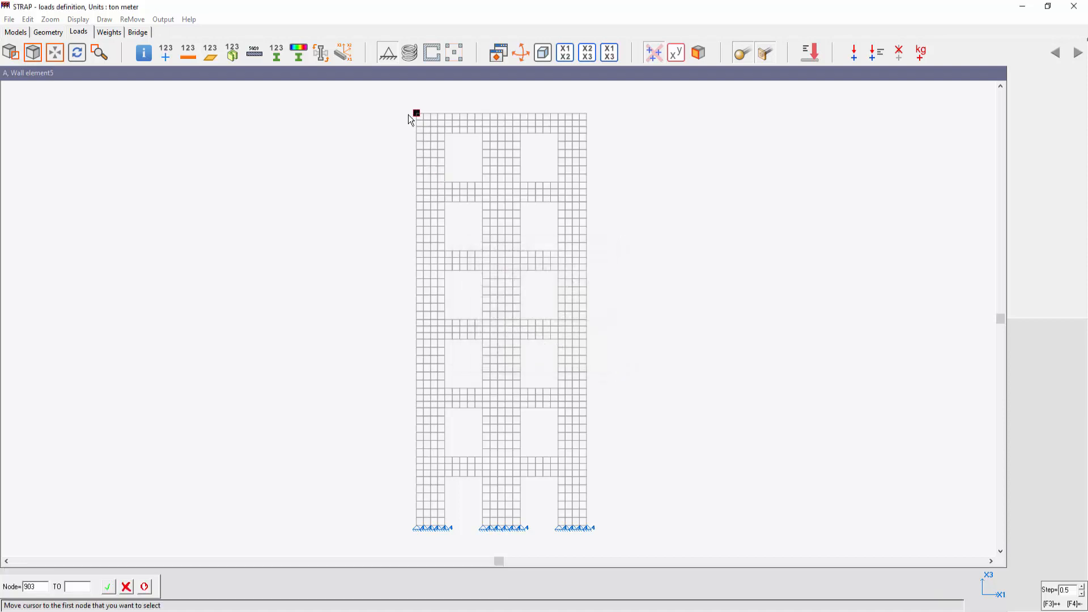
left_click(414, 114)
left_click(414, 114)
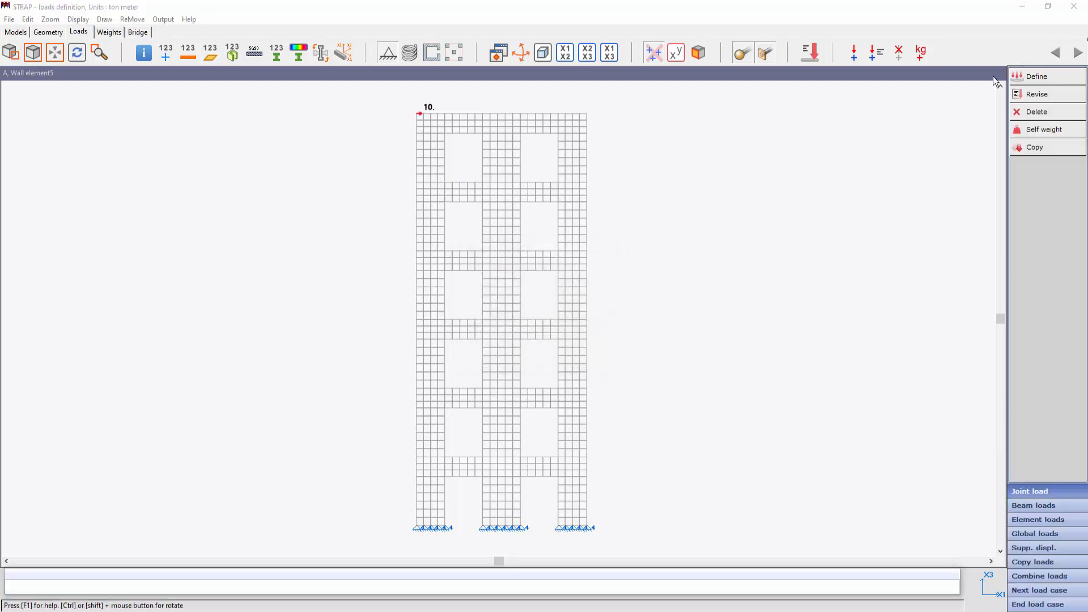
left_click(1034, 607)
Draw the wall results for Moment in x under load case A and examine the lower storeys and coupling beams
left_click(1058, 78)
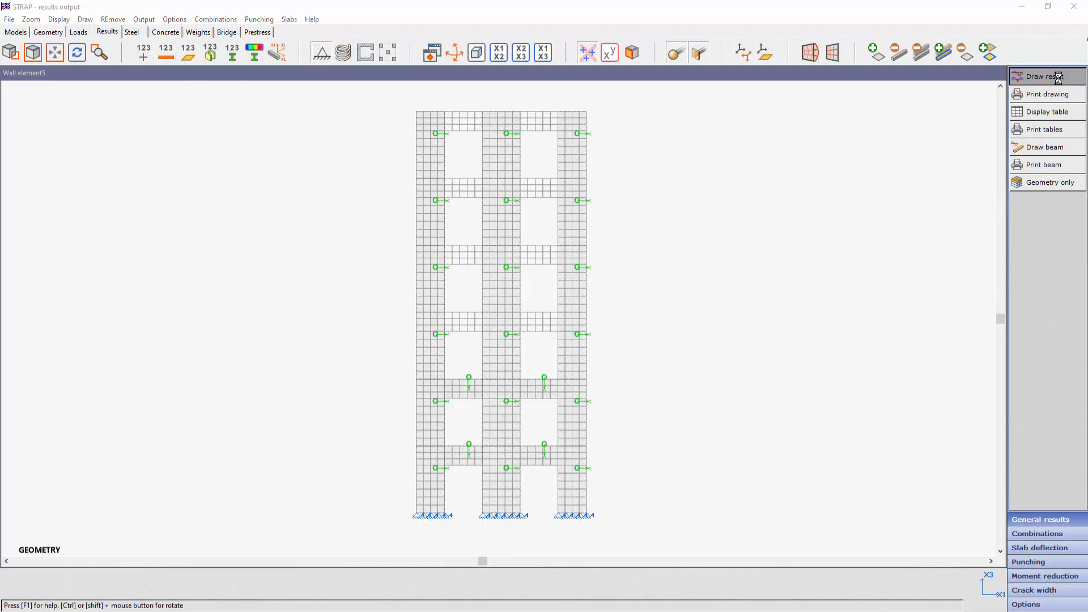
left_click(533, 220)
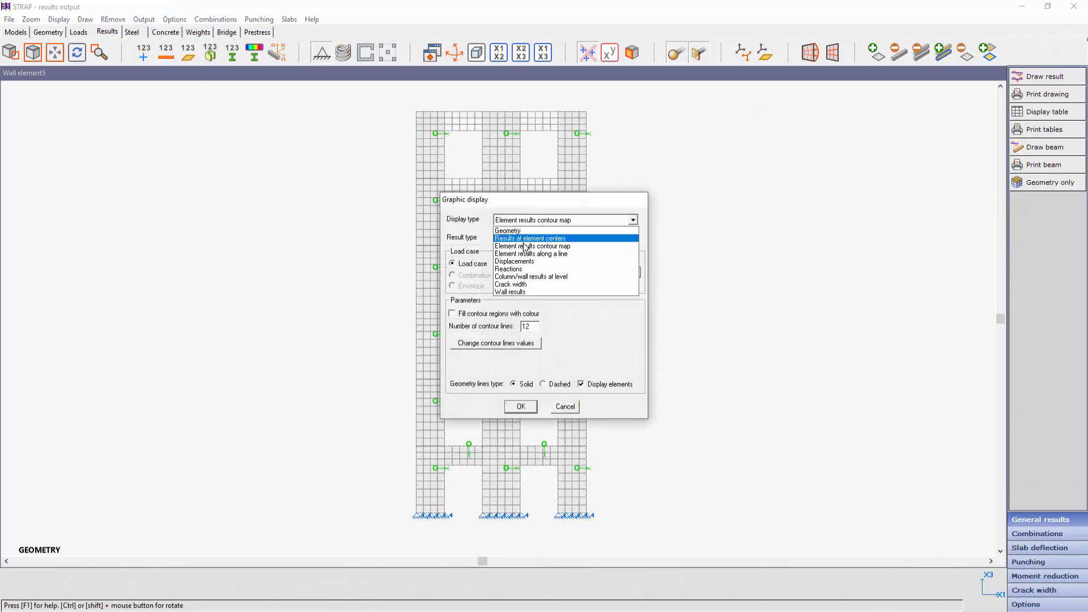
left_click(517, 292)
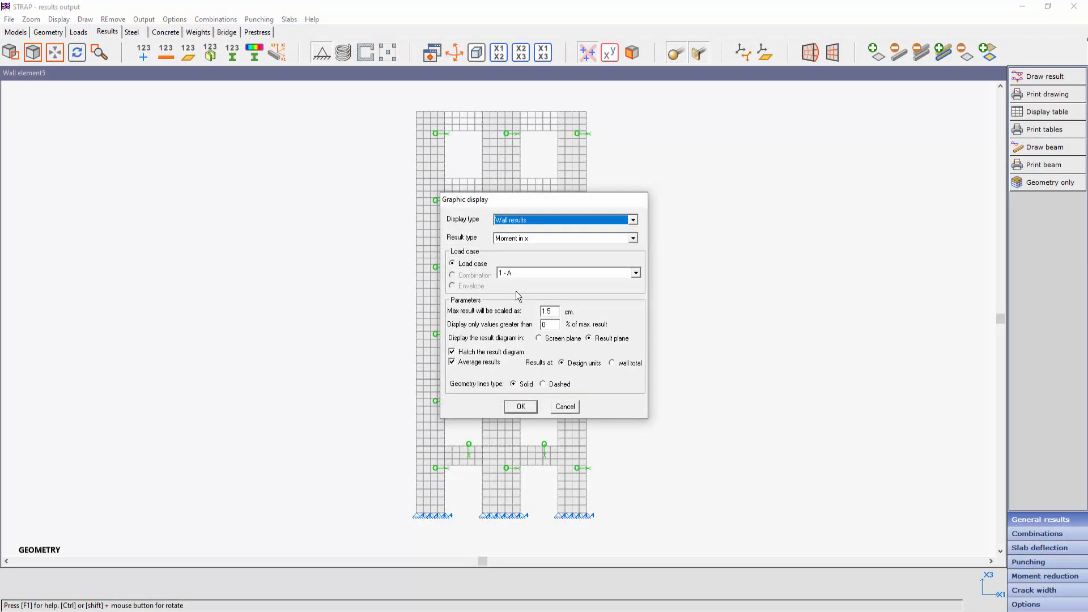
left_click(521, 408)
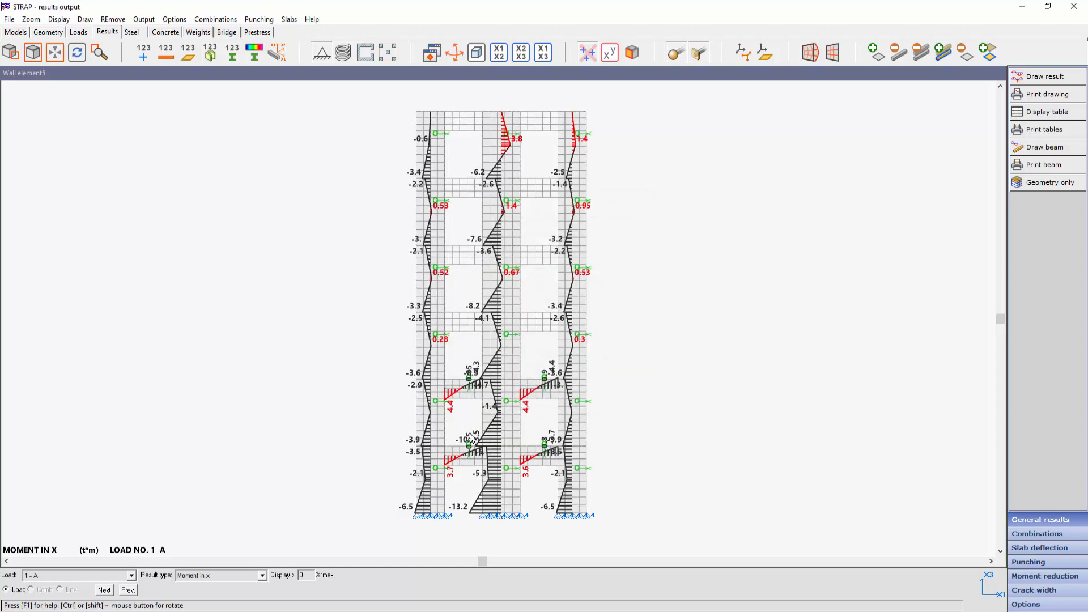
scroll(471, 440, "up", 4)
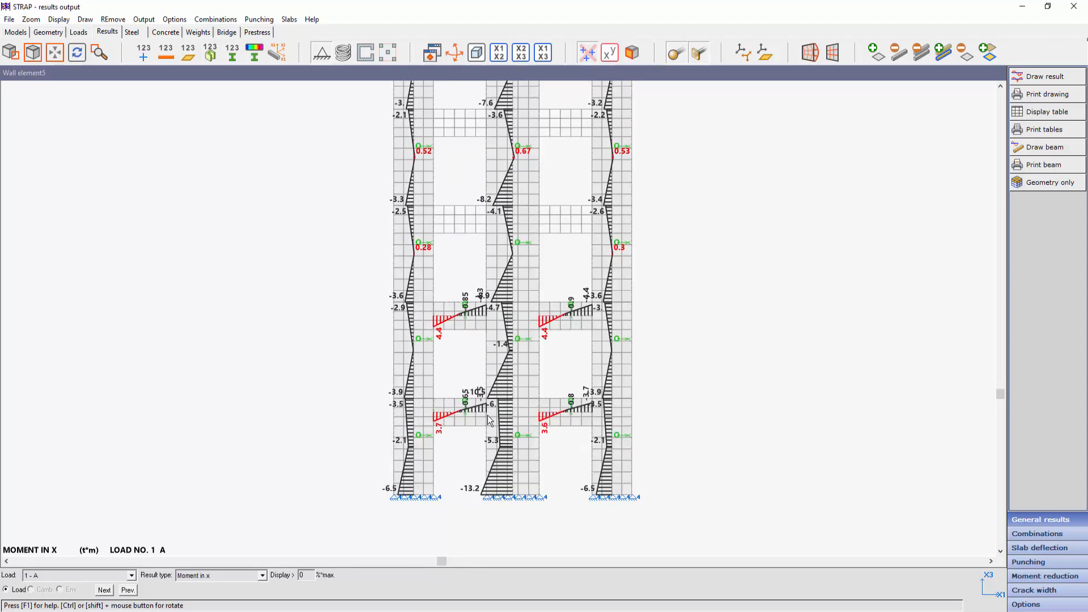
scroll(488, 419, "up", 2)
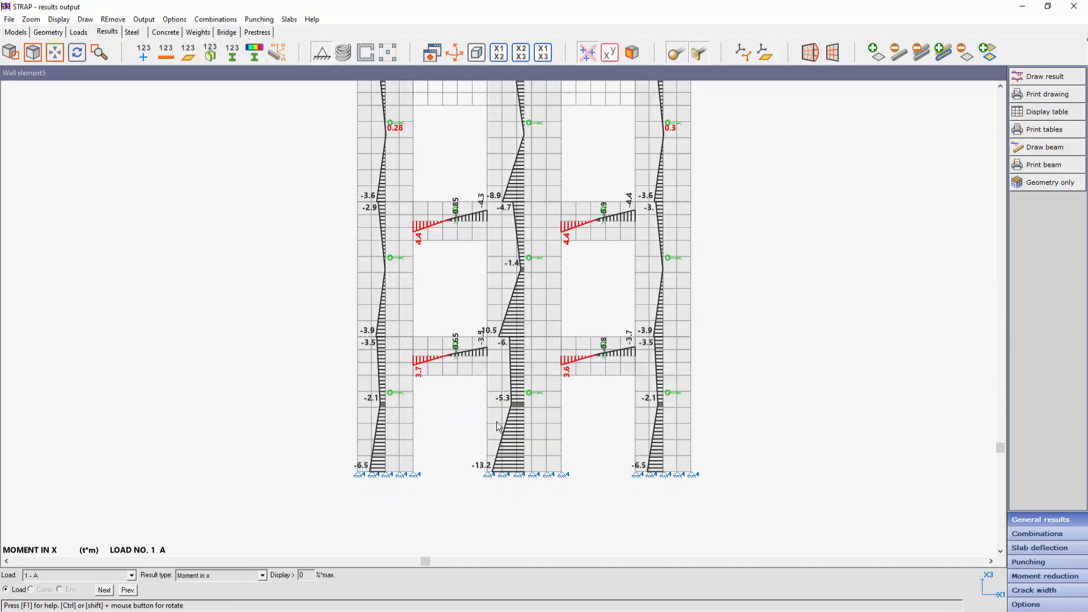
Switch the wall result diagrams to Shear in x, followed by Axial force
left_click(229, 576)
left_click(196, 508)
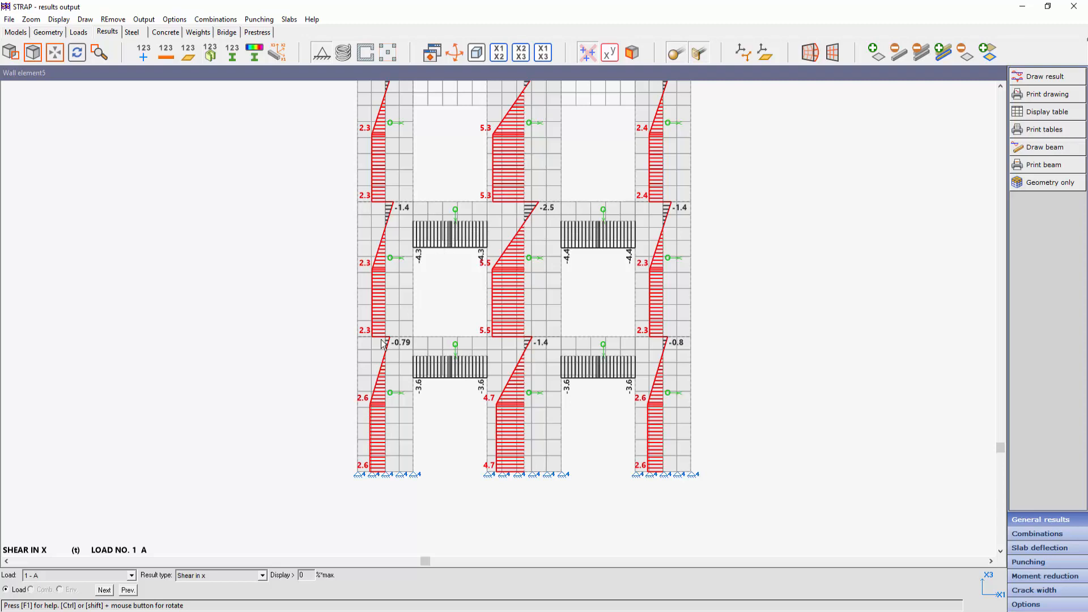
left_click(202, 576)
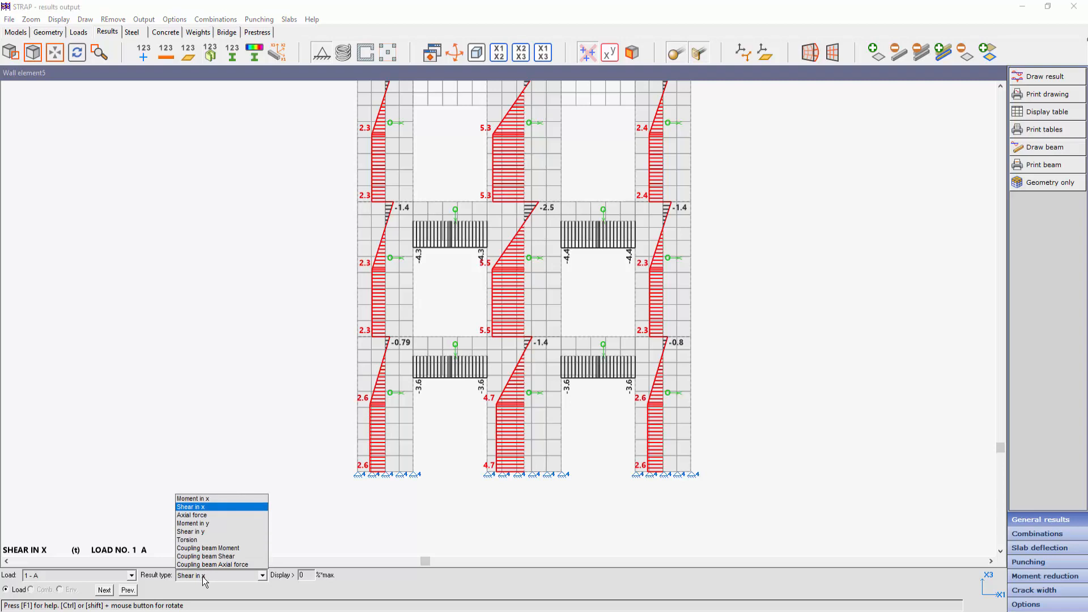
left_click(191, 515)
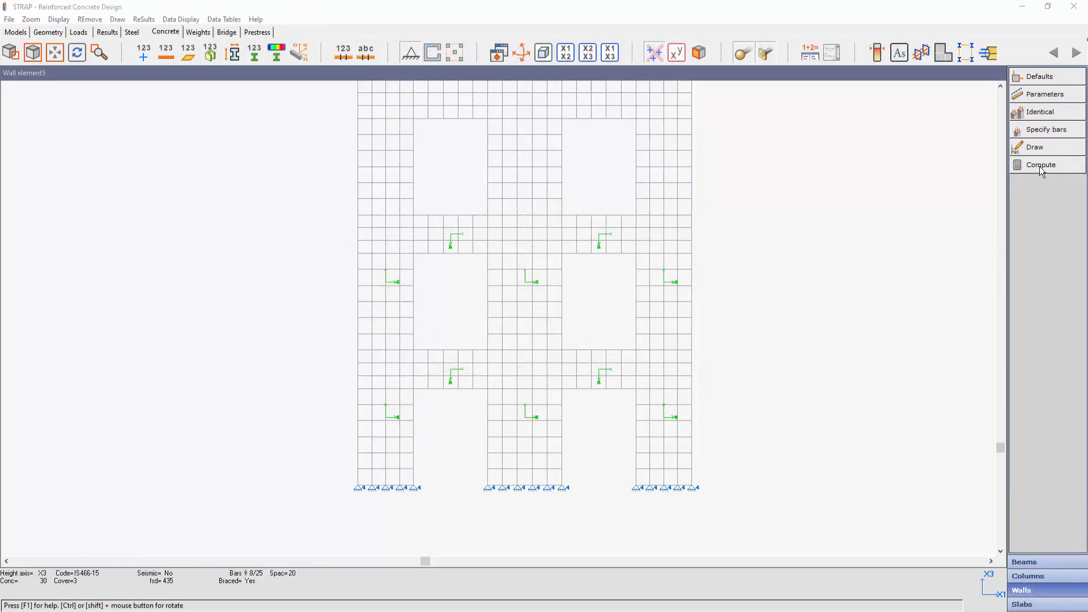
Compute the concrete design of only the walls displayed on screen and close the result summary
left_click(1046, 164)
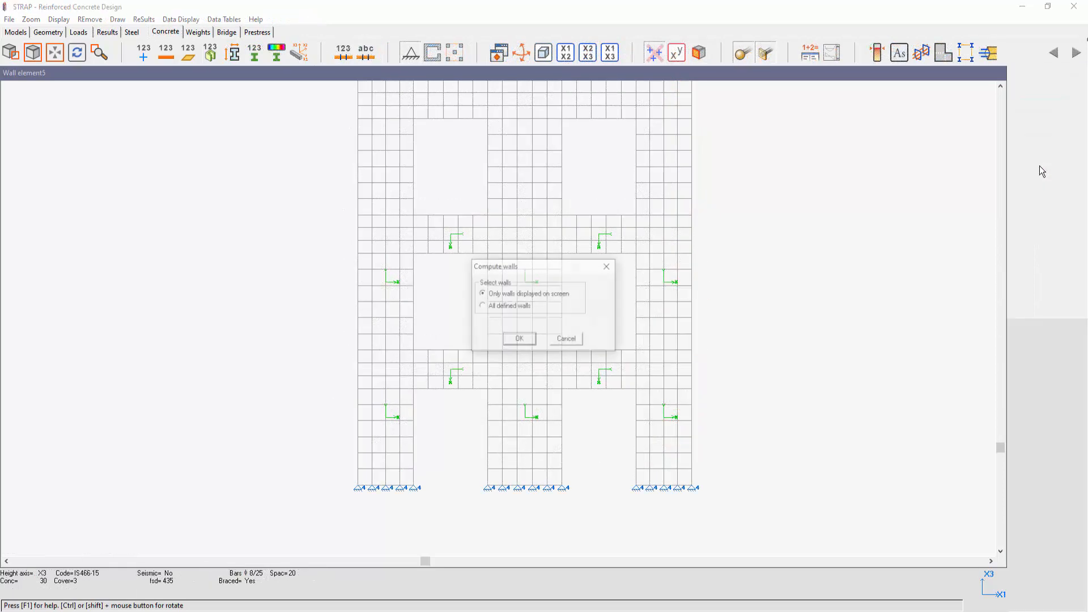
left_click(519, 340)
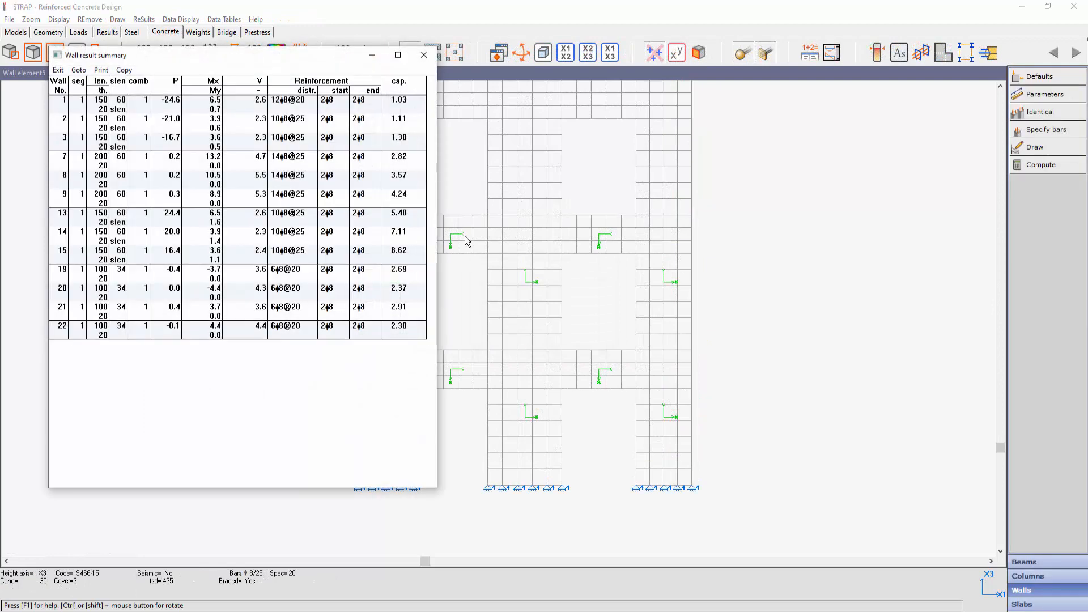
left_click(426, 55)
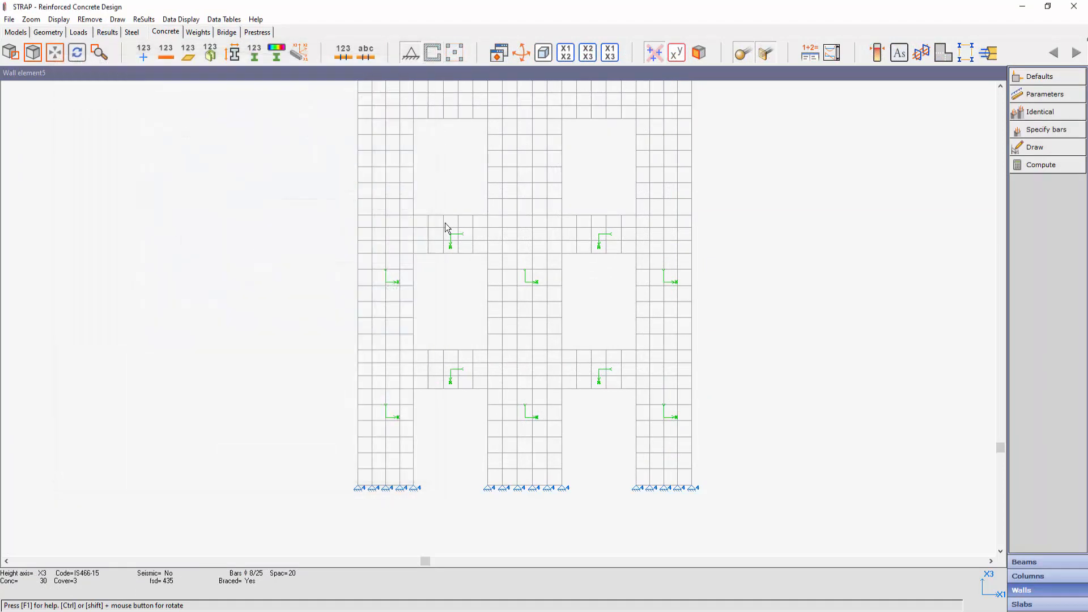
Show the wall numbers and review the detailed design results of wall 1, including its reinforcement section
left_click(211, 53)
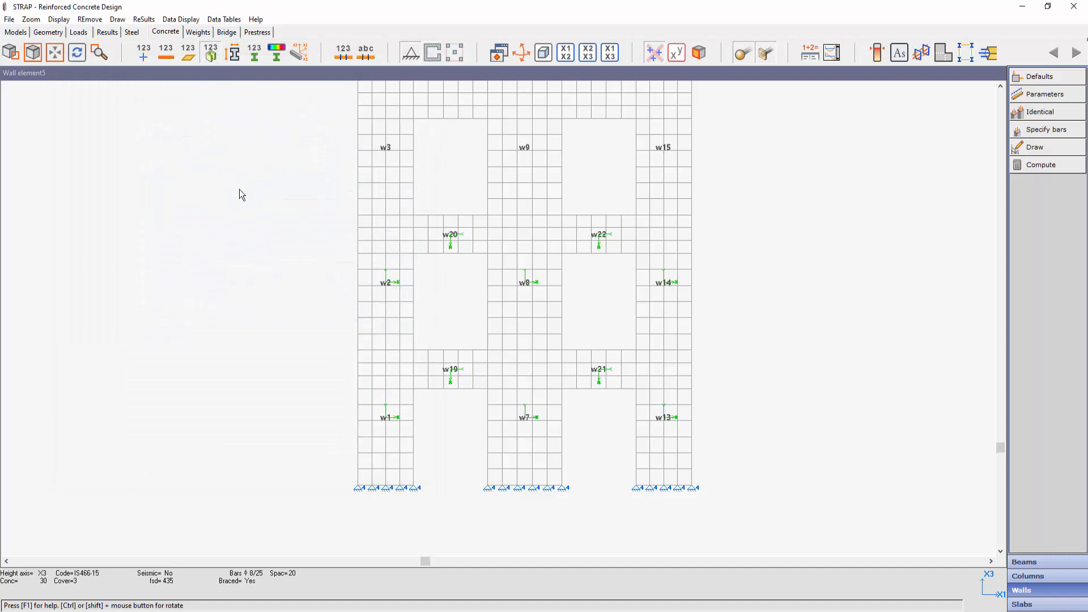
left_click(384, 419)
left_click(410, 374)
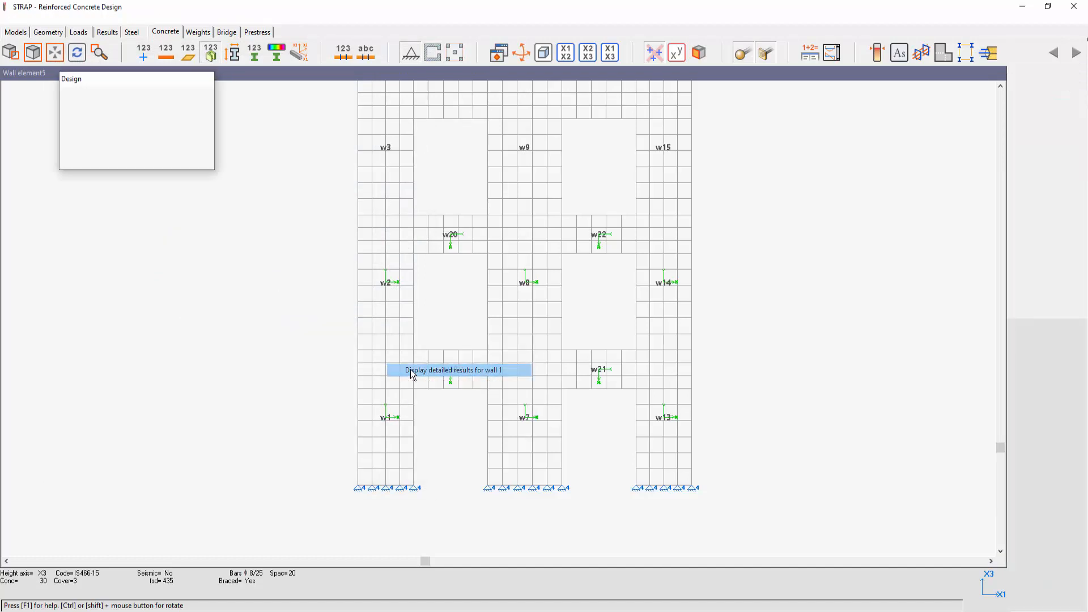
left_click(522, 353)
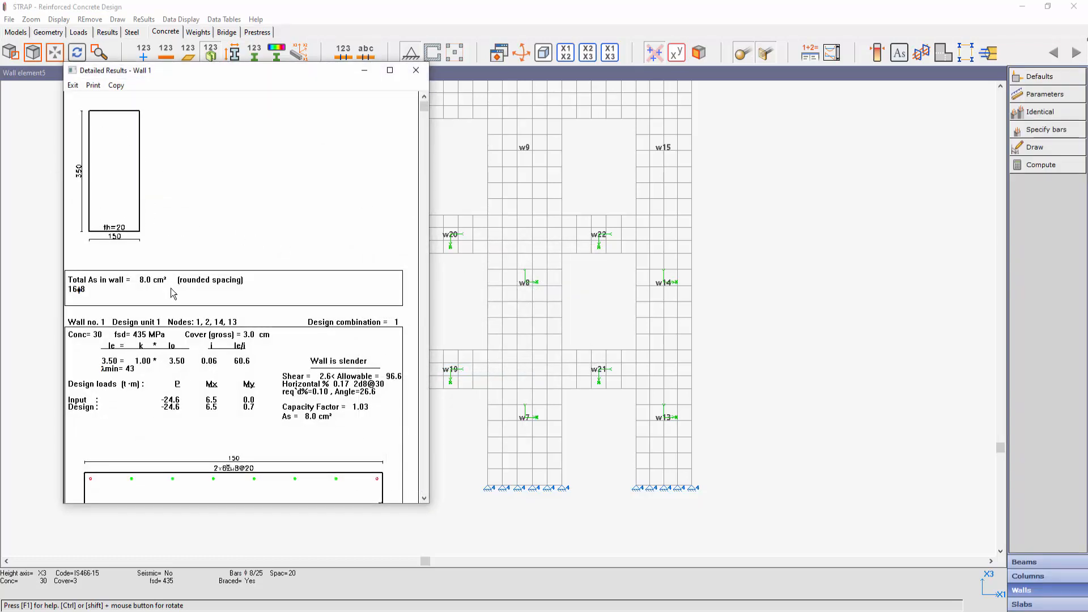
scroll(174, 294, "down", 5)
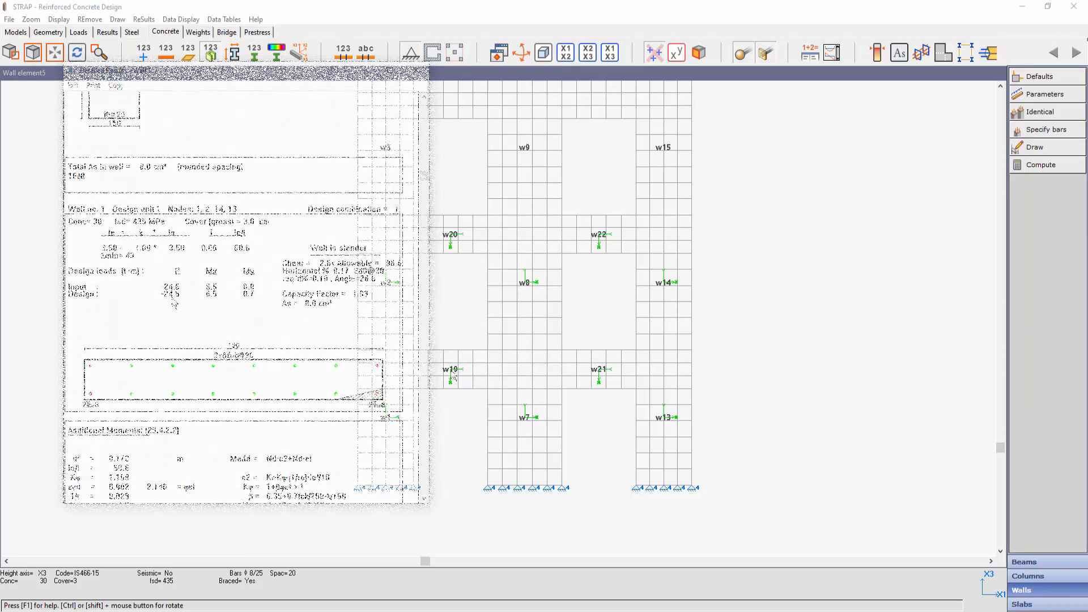
Review the detailed results of coupling beam wall 19 for the design combination only, down to its reinforcement section
right_click(450, 369)
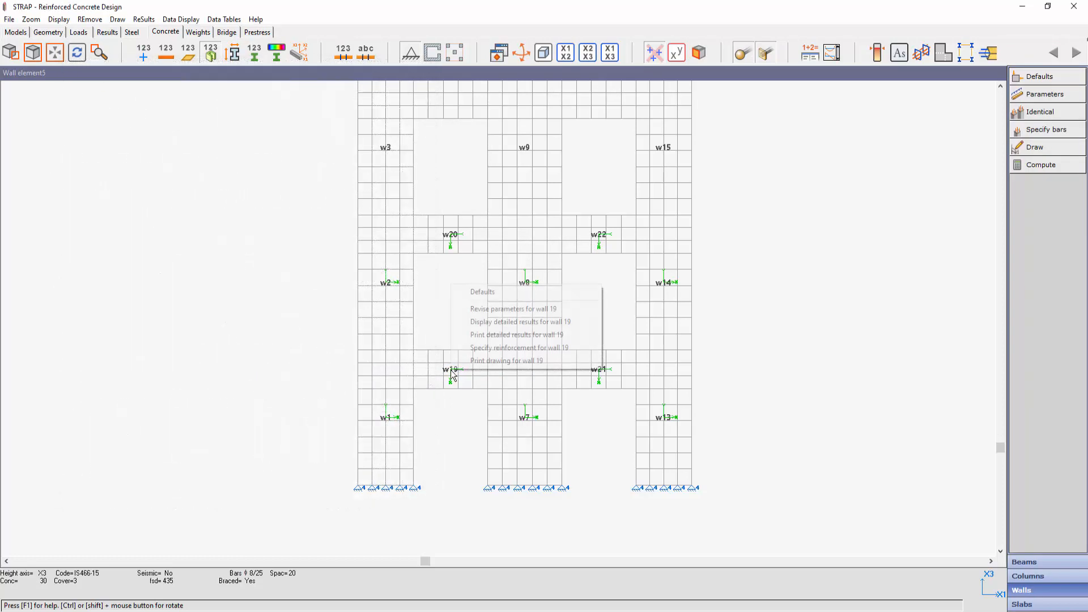
left_click(482, 322)
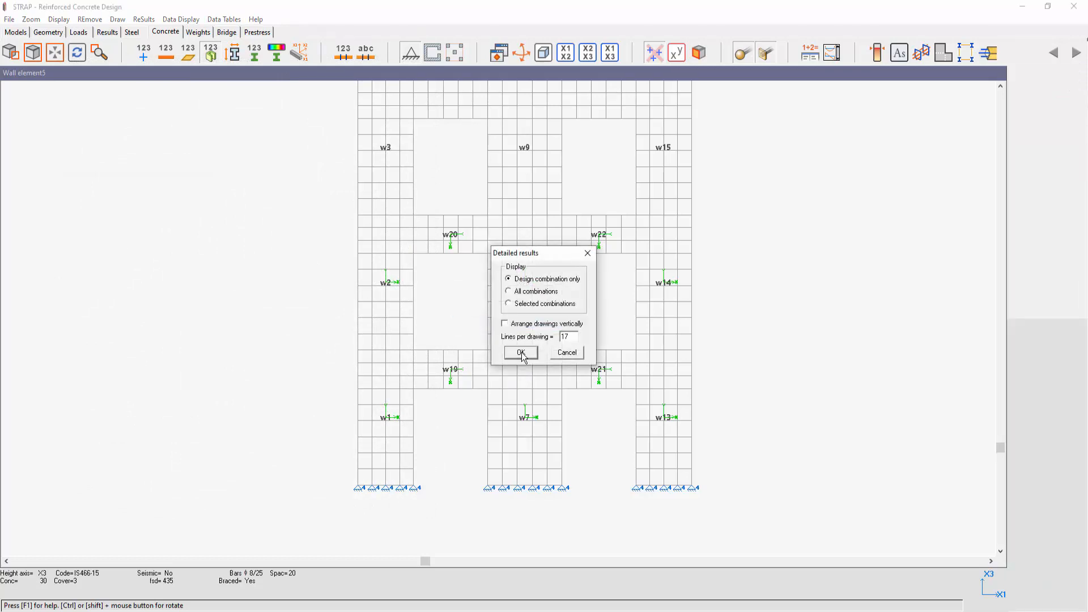
left_click(521, 352)
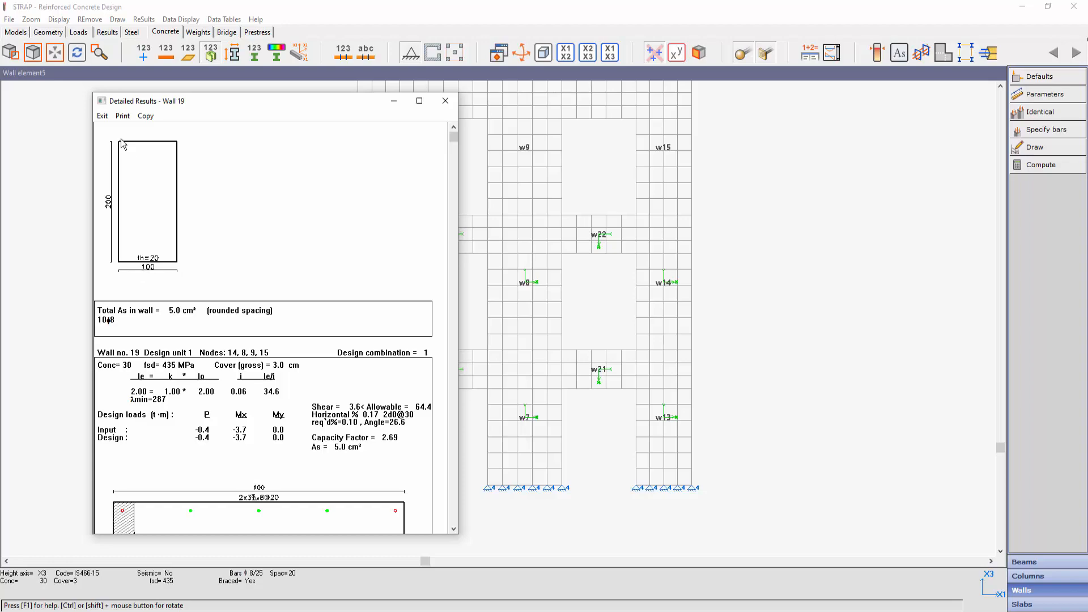
scroll(262, 307, "down", 5)
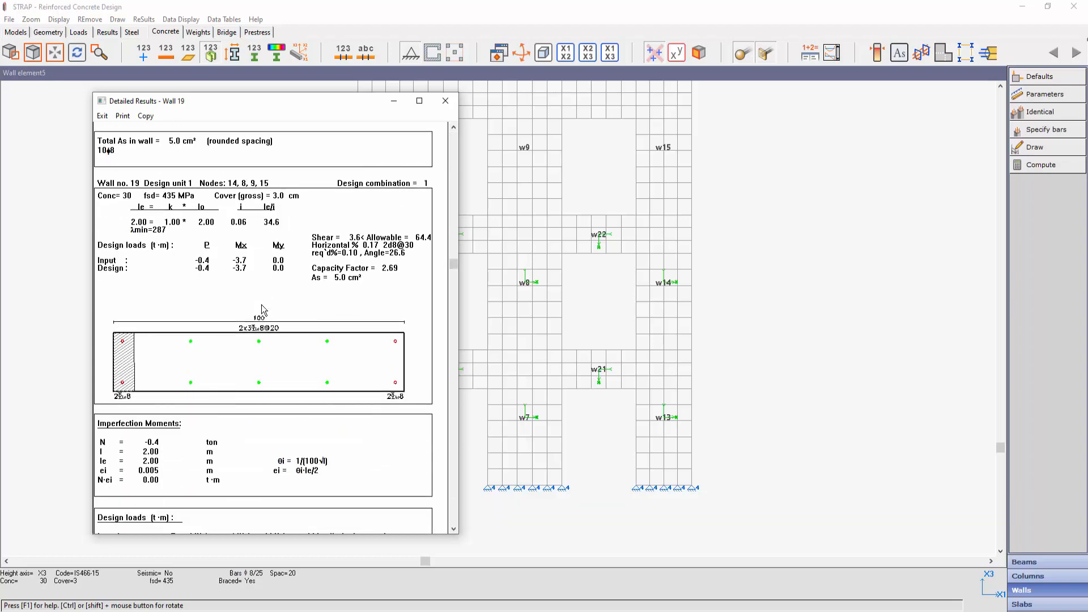